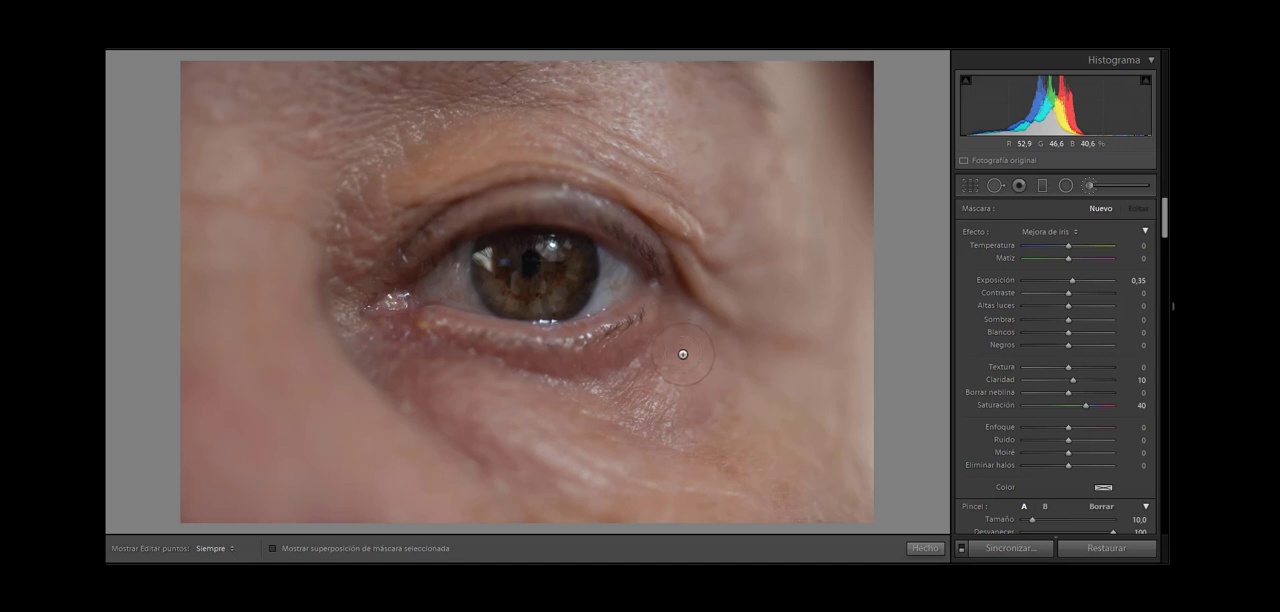
Step: Crop the photo to a 1 x 1 square framed tightly around the eye, with the iris centred
drag(682, 355, 681, 371)
click(970, 186)
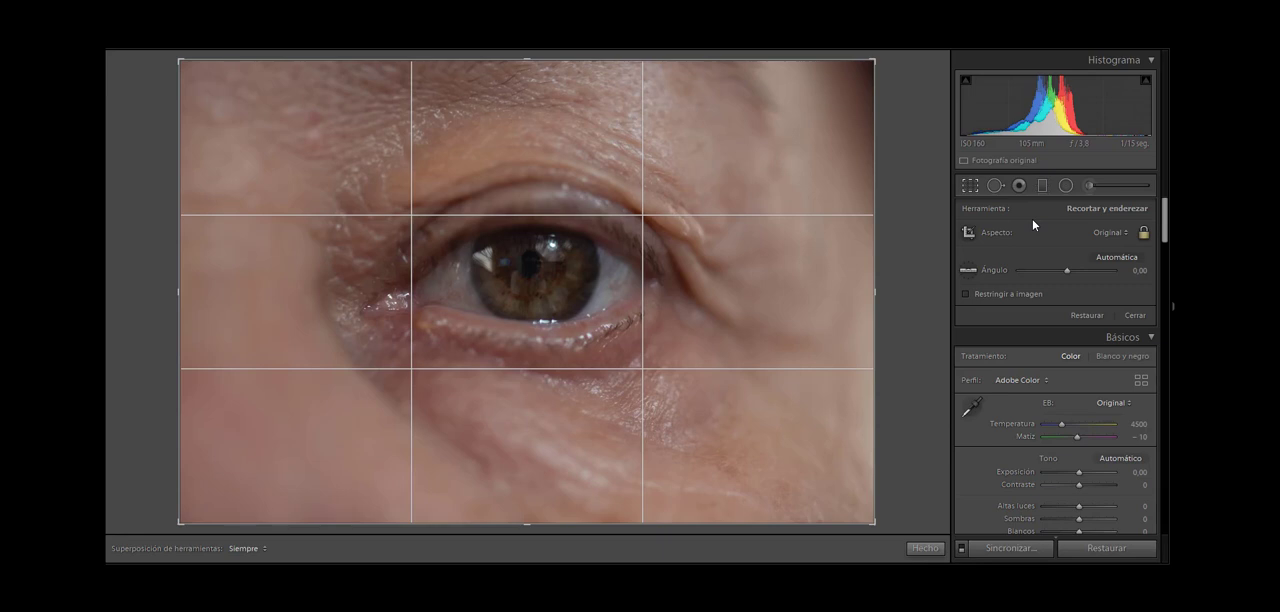
click(1109, 233)
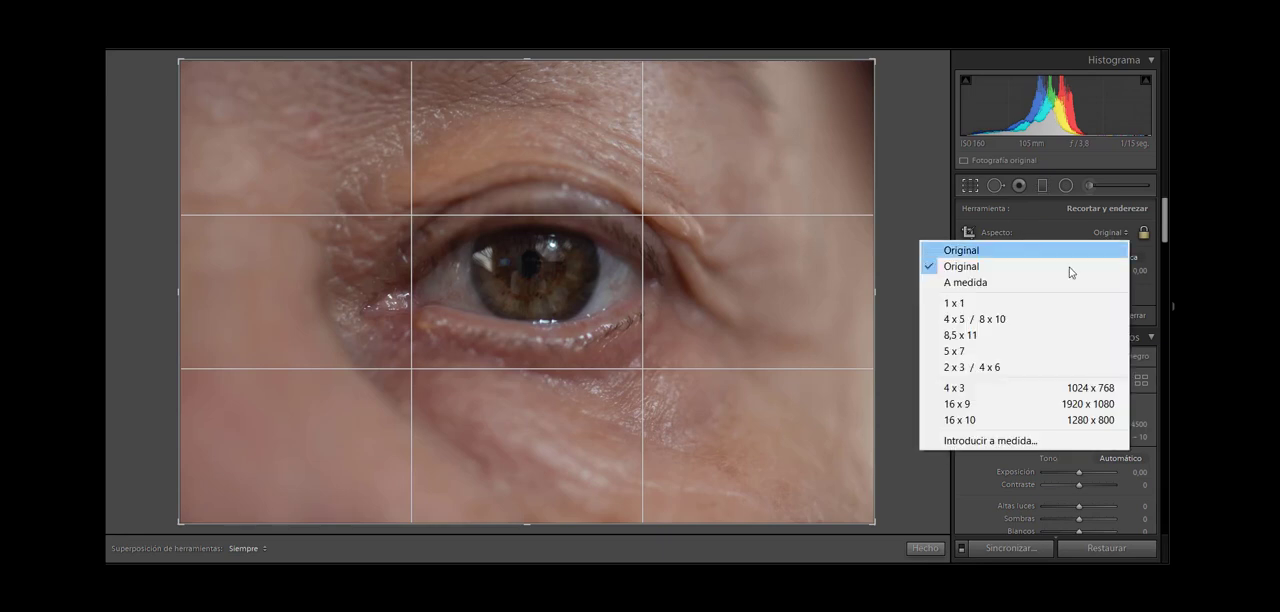
click(1020, 303)
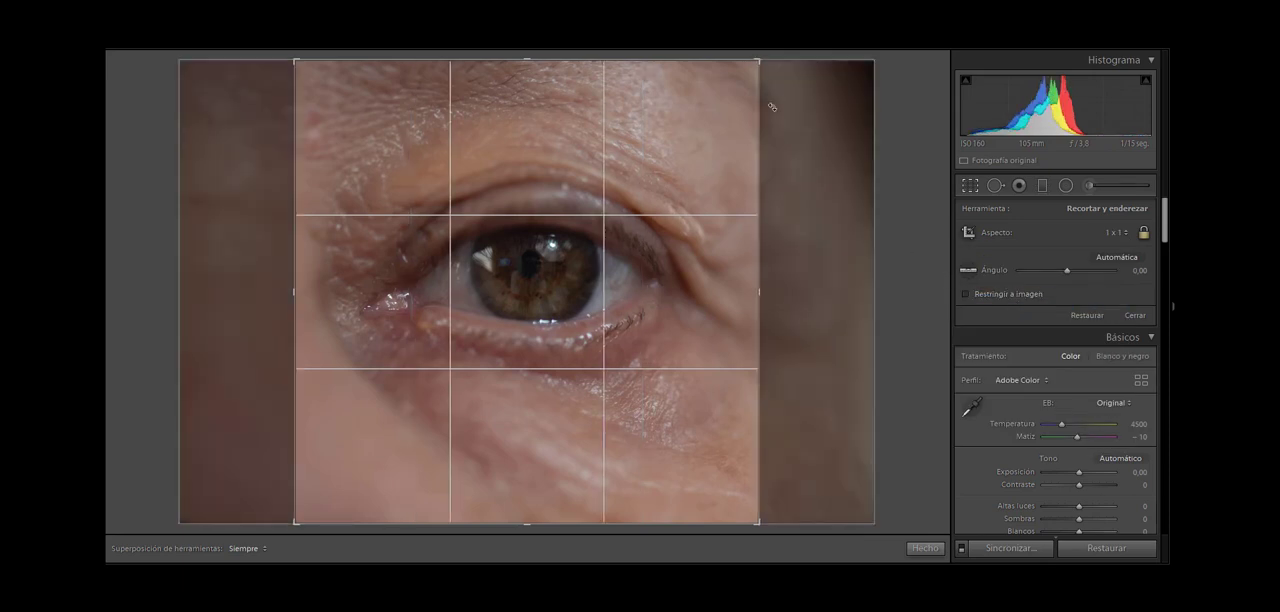
drag(757, 62, 750, 95)
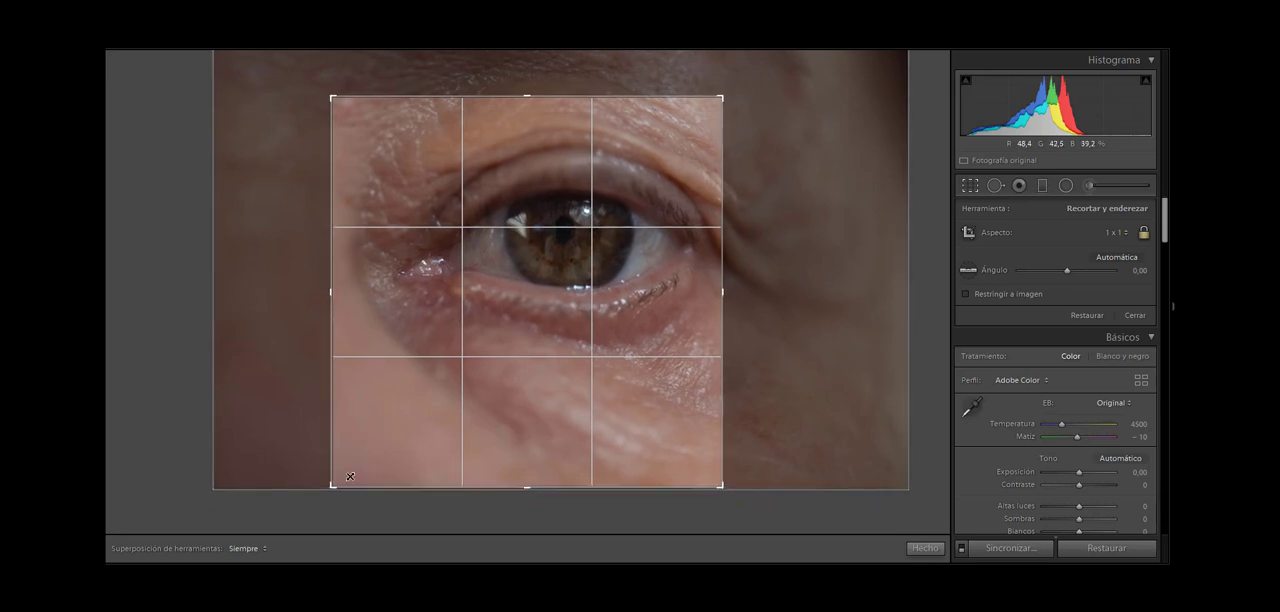
drag(331, 487, 367, 454)
drag(527, 302, 529, 316)
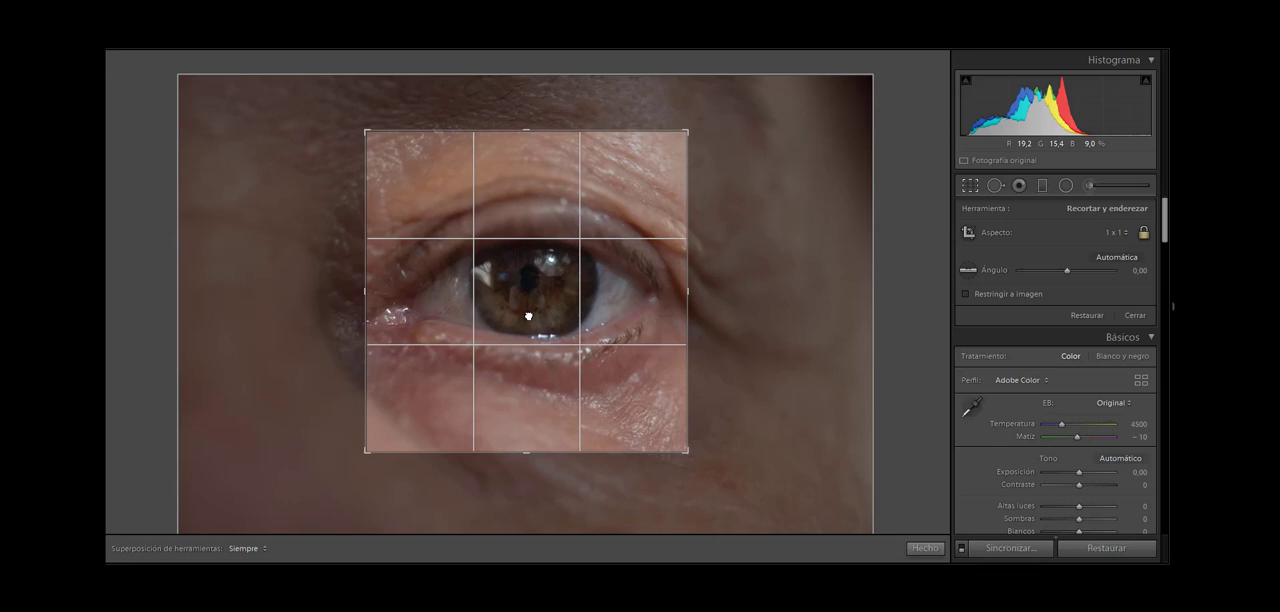
drag(528, 316, 532, 315)
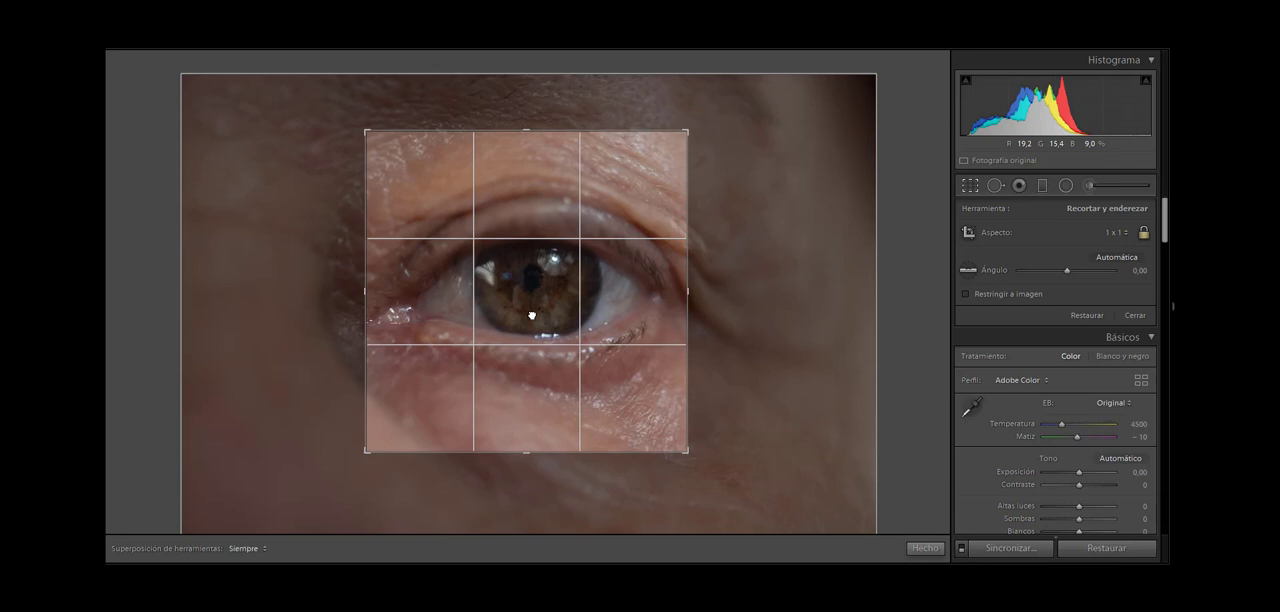
drag(531, 315, 531, 313)
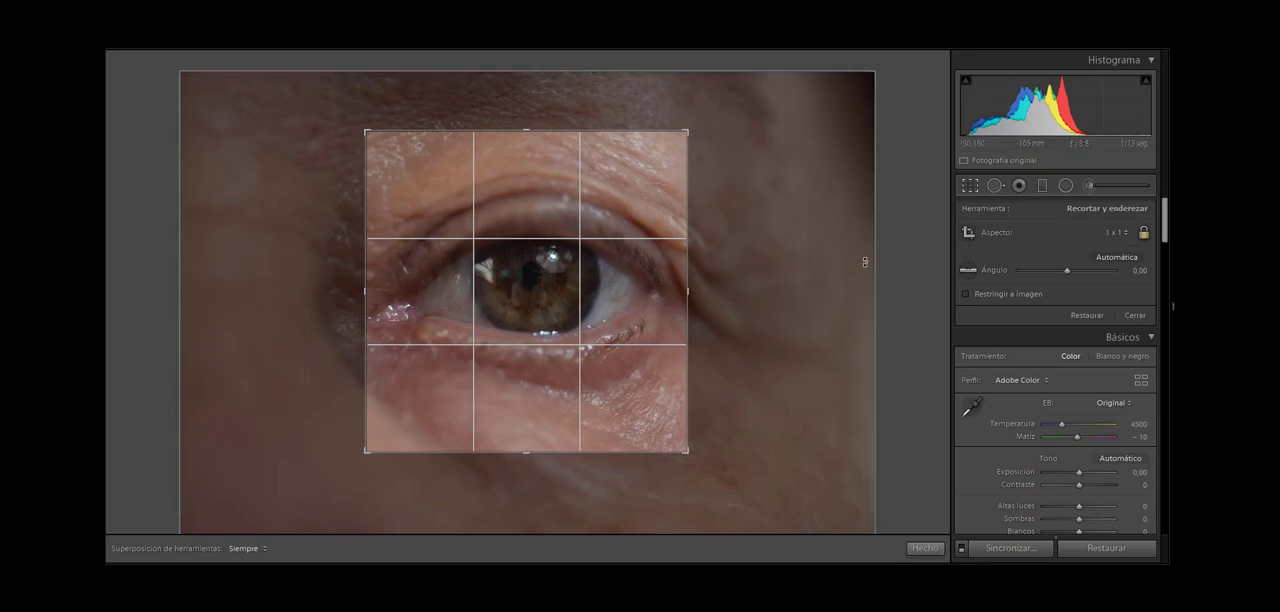
key(Return)
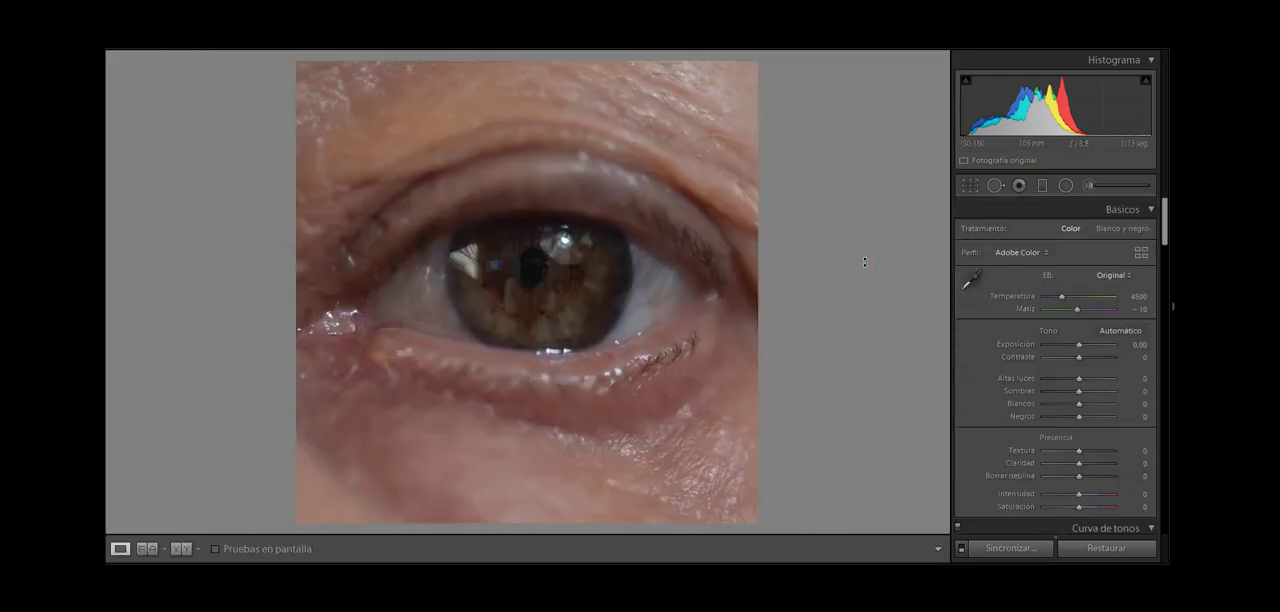
Step: Refine the square crop with a rotation angle of 0.08 and shift the photo slightly down so the iris sits lower in the frame
click(972, 186)
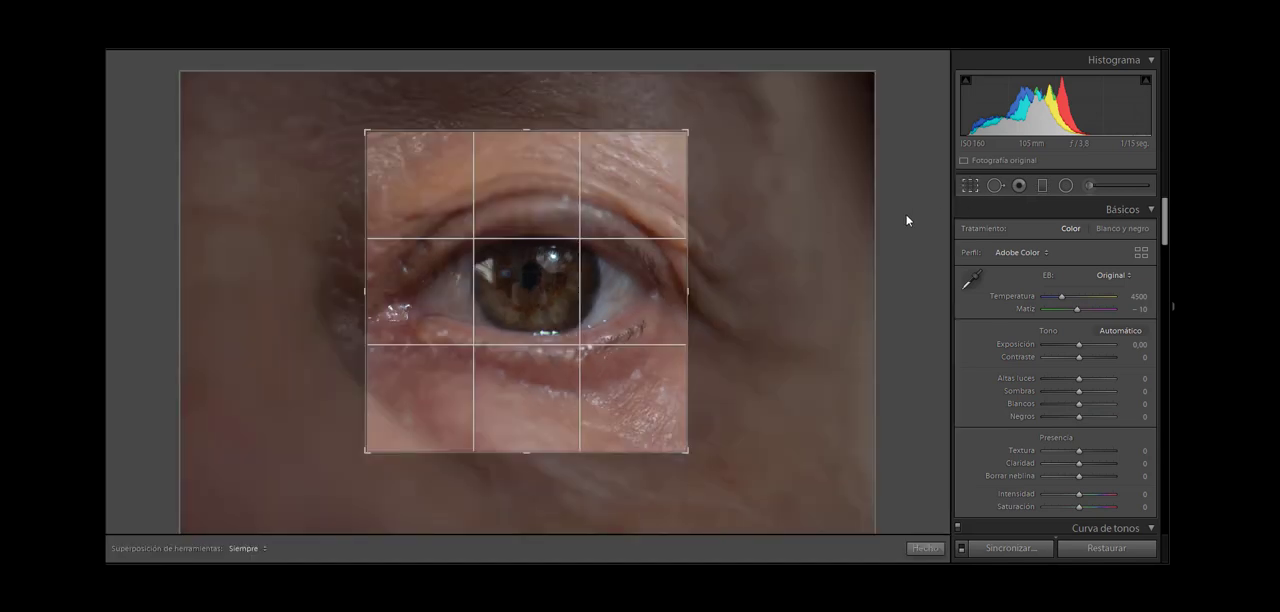
drag(766, 262, 770, 266)
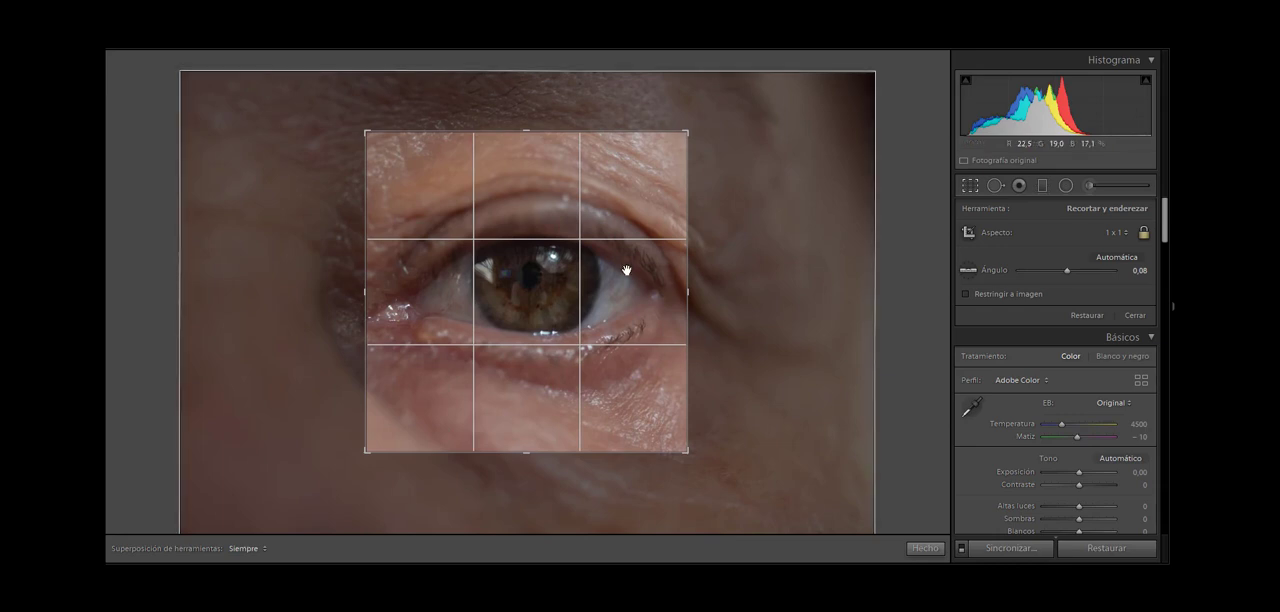
drag(603, 284, 606, 294)
key(Return)
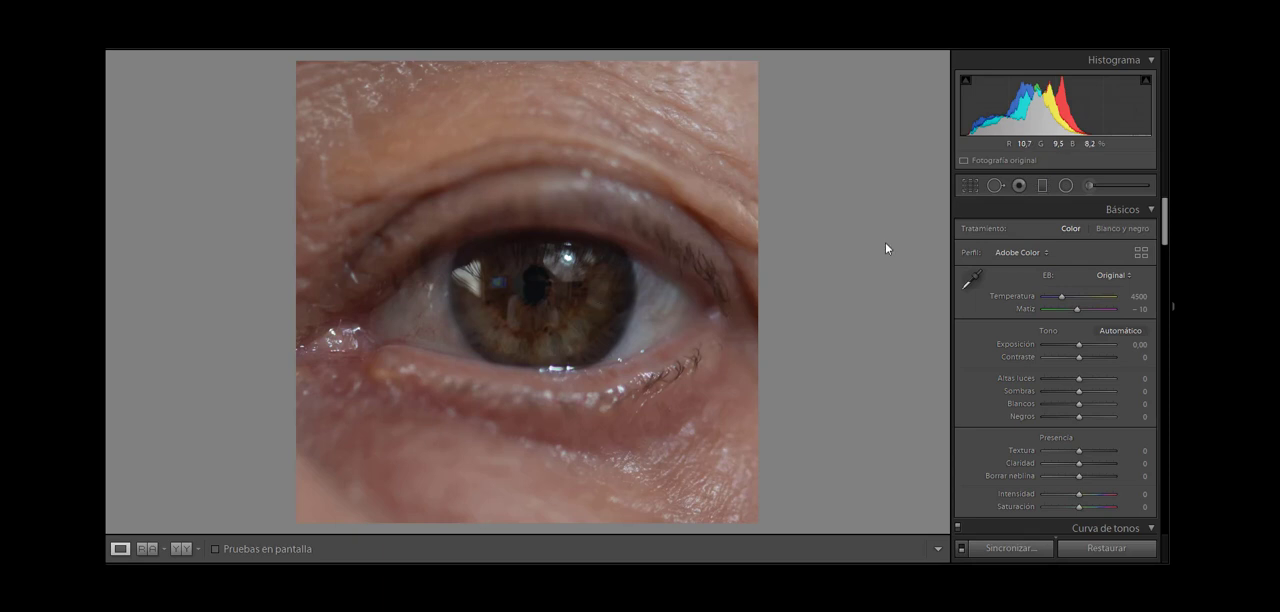
Step: Compare the eye photo with the lens profile corrections switched on and off, leaving them off
drag(1166, 231, 1170, 398)
scroll(1124, 381, down, 3)
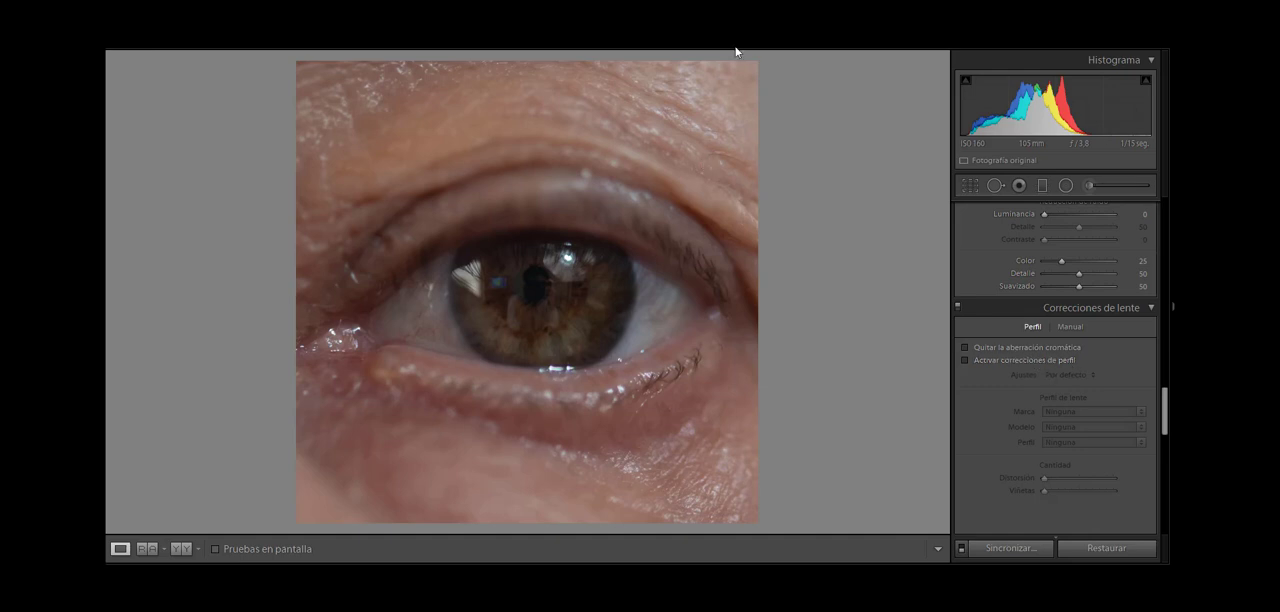
click(1009, 362)
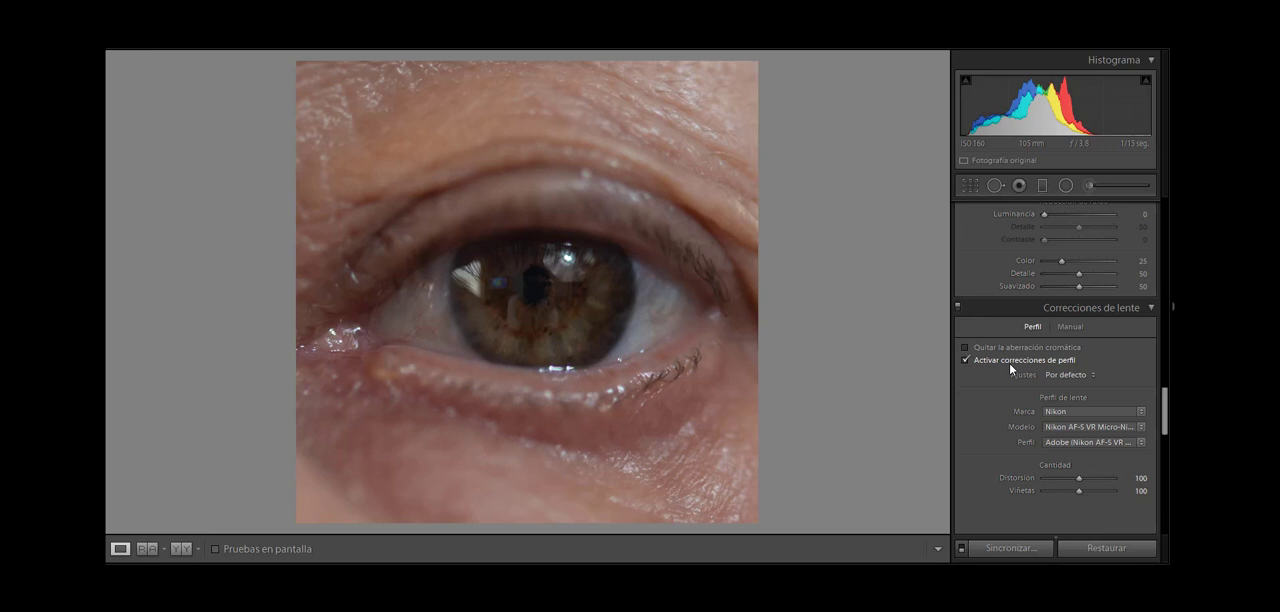
click(1010, 366)
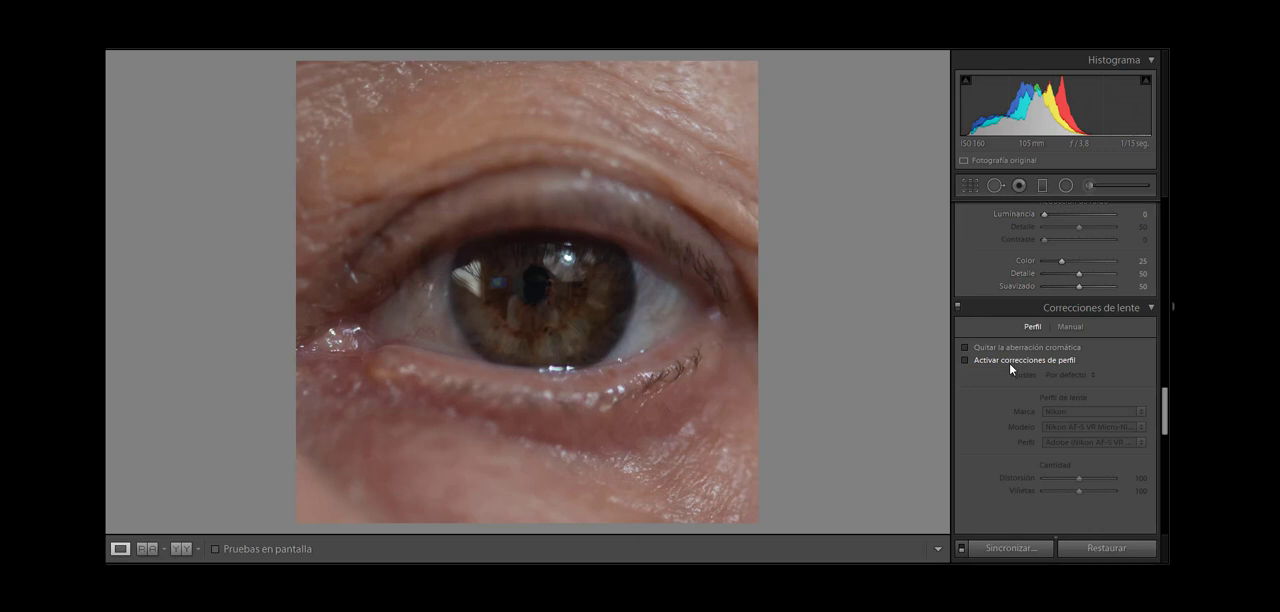
click(1009, 362)
click(1009, 362)
click(1024, 363)
Step: Remove the photo's chromatic aberration and convert its treatment to black and white
click(999, 345)
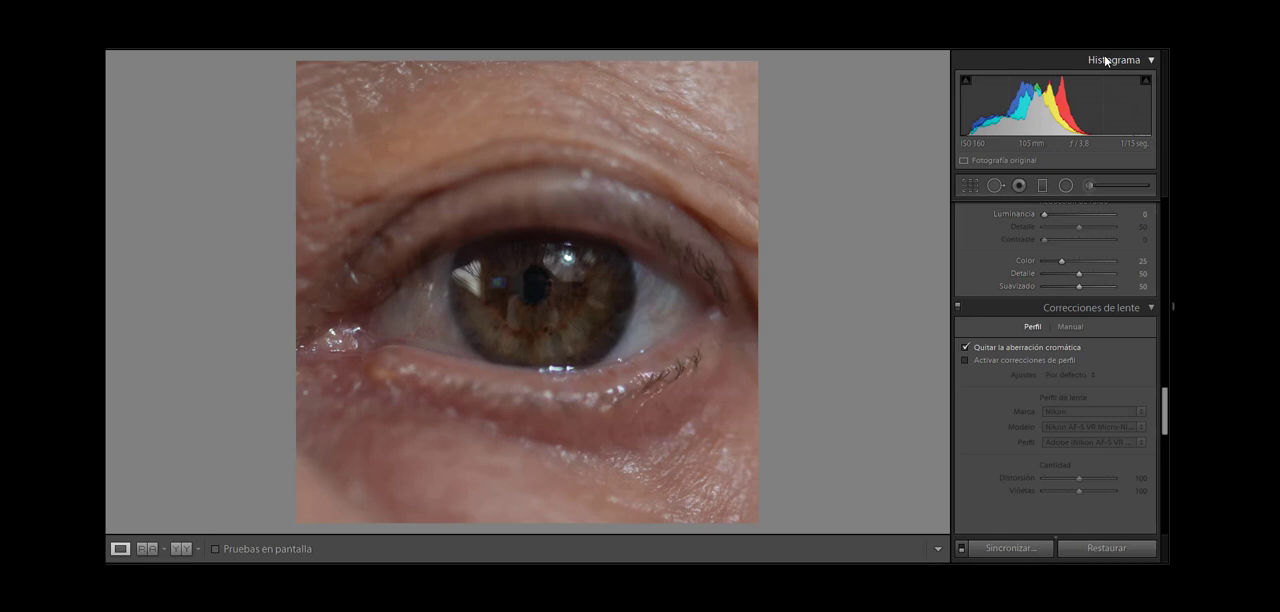
click(560, 291)
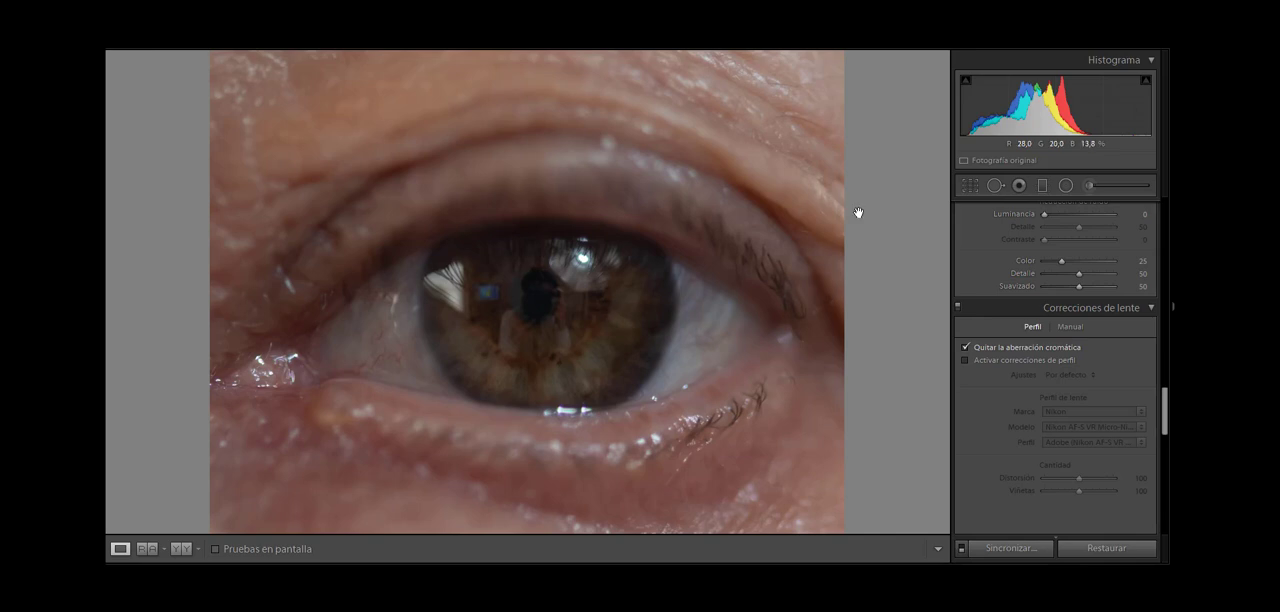
drag(1166, 420, 1164, 216)
click(1139, 230)
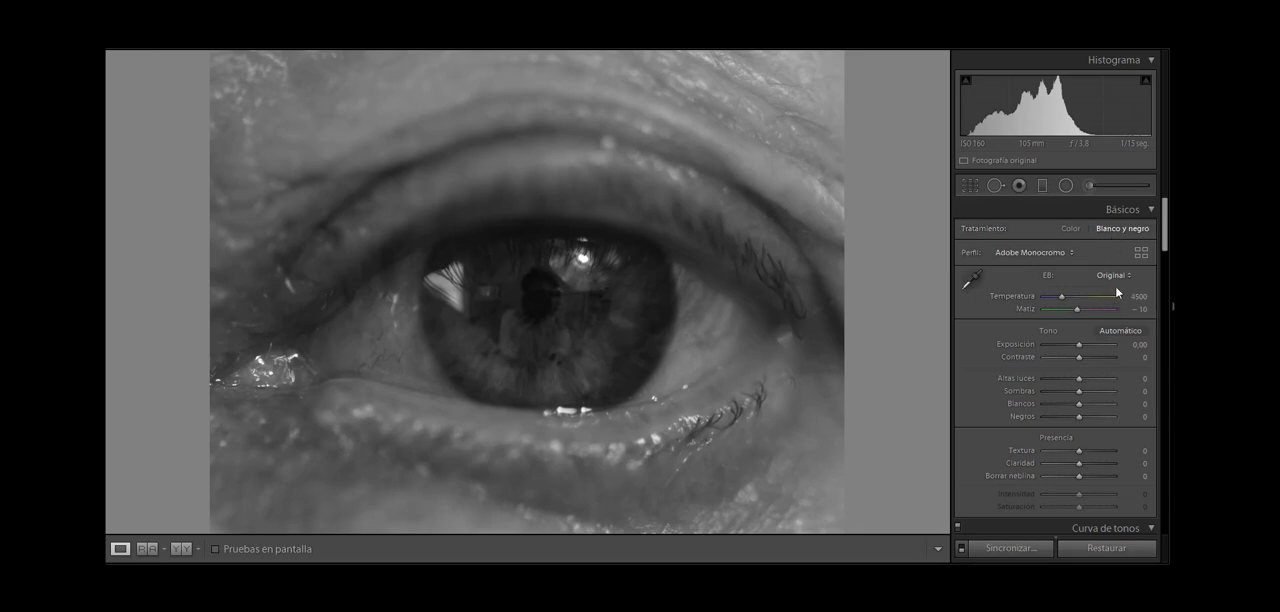
Step: Set the basic adjustments to Blancos +40, Negros -40 and Claridad +40
mouse_move(1166, 240)
mouse_down()
mouse_move(1165, 255)
mouse_move(1166, 243)
mouse_up()
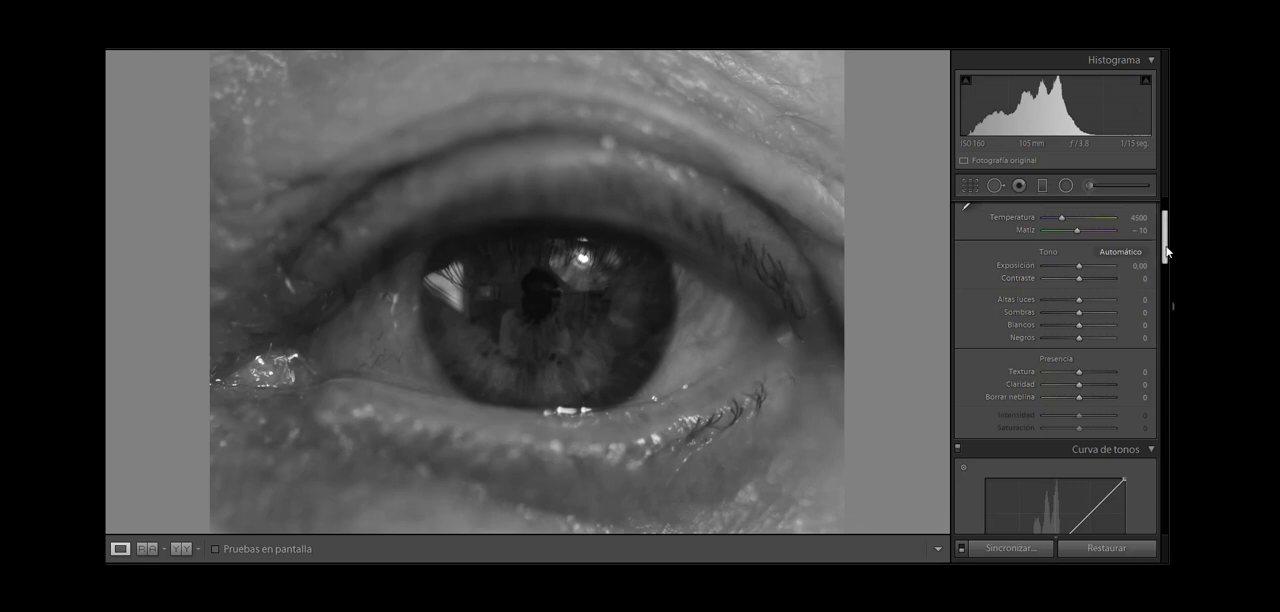
drag(1165, 248, 1165, 243)
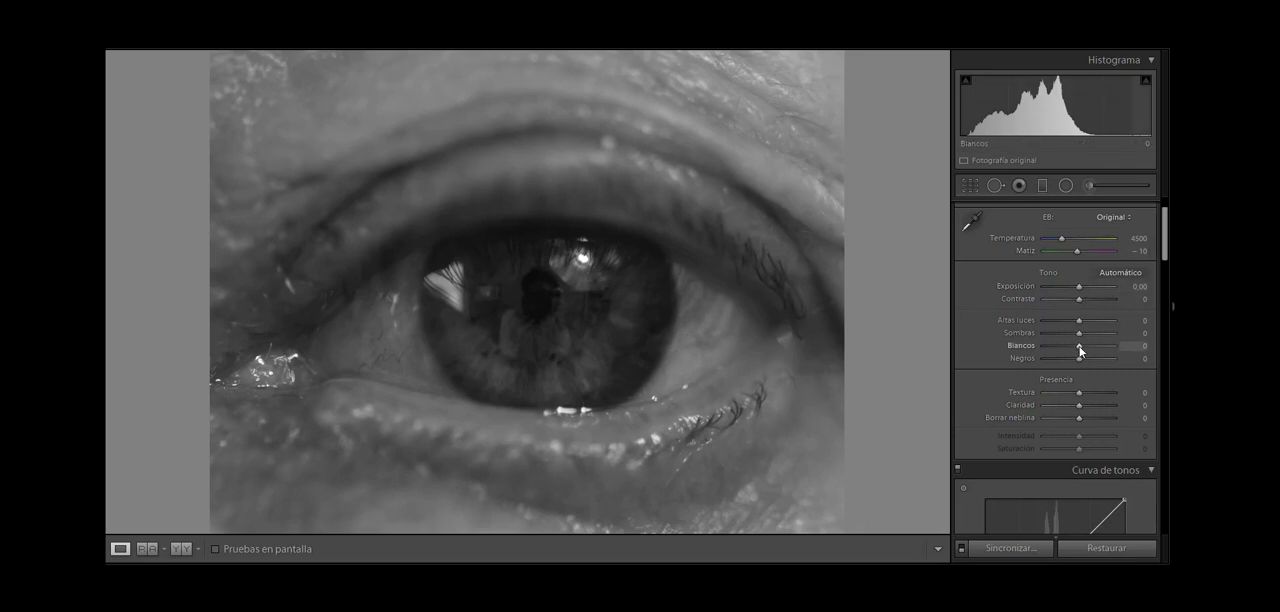
drag(1079, 346, 1094, 346)
click(1136, 358)
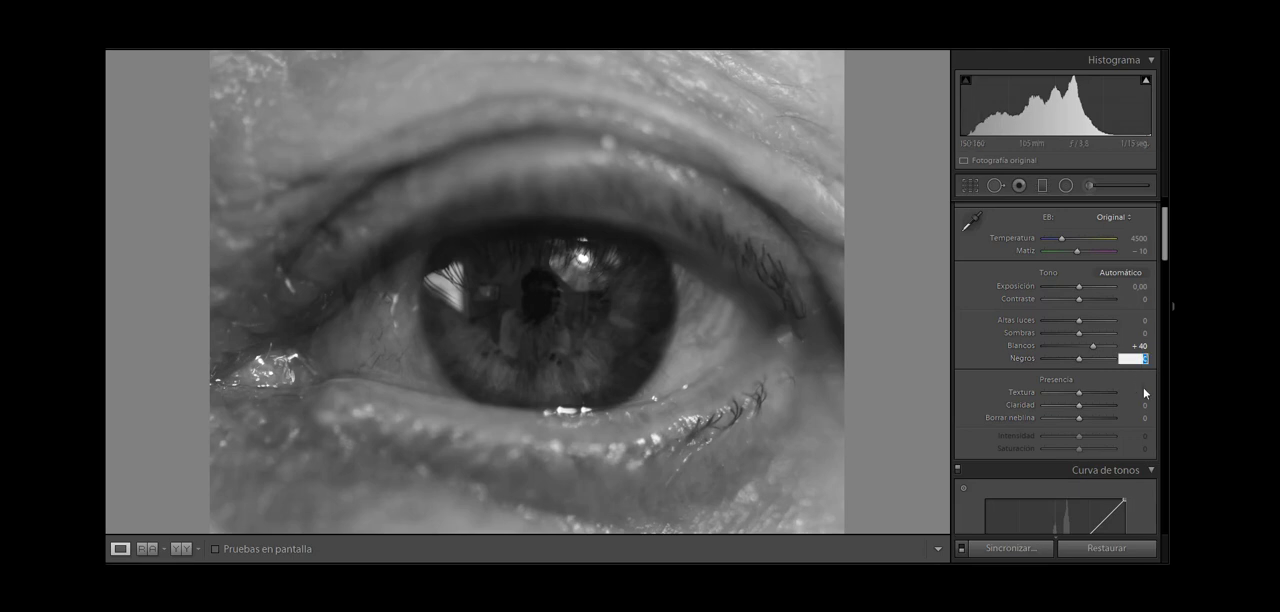
text(-40)
key(Return)
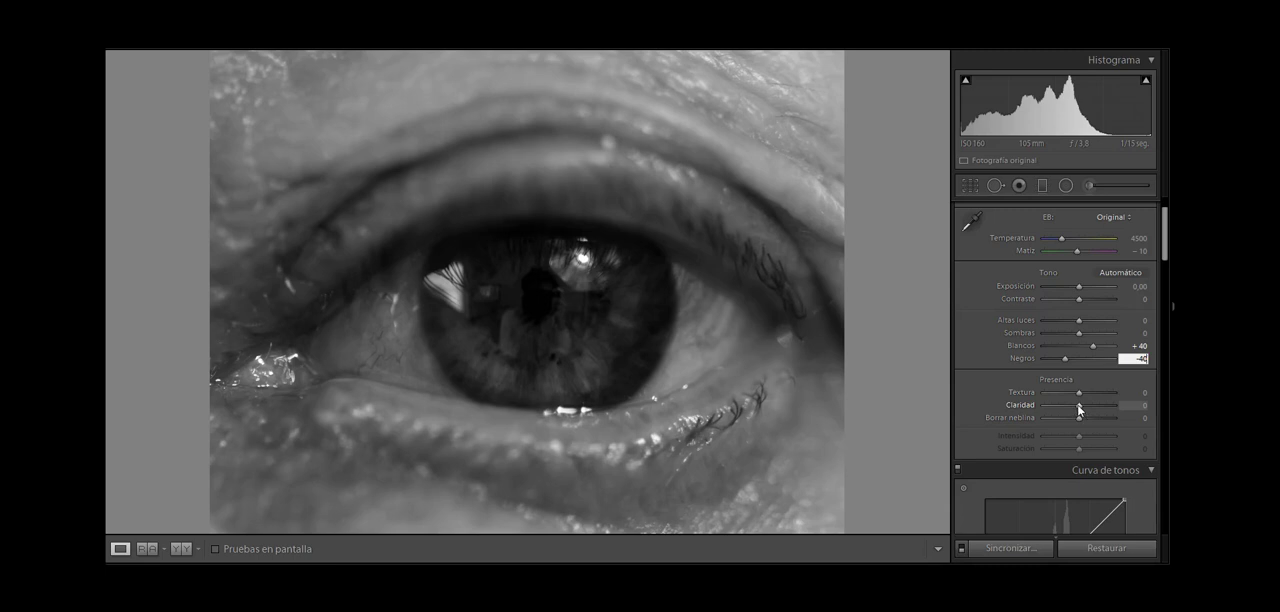
drag(1078, 405, 1091, 403)
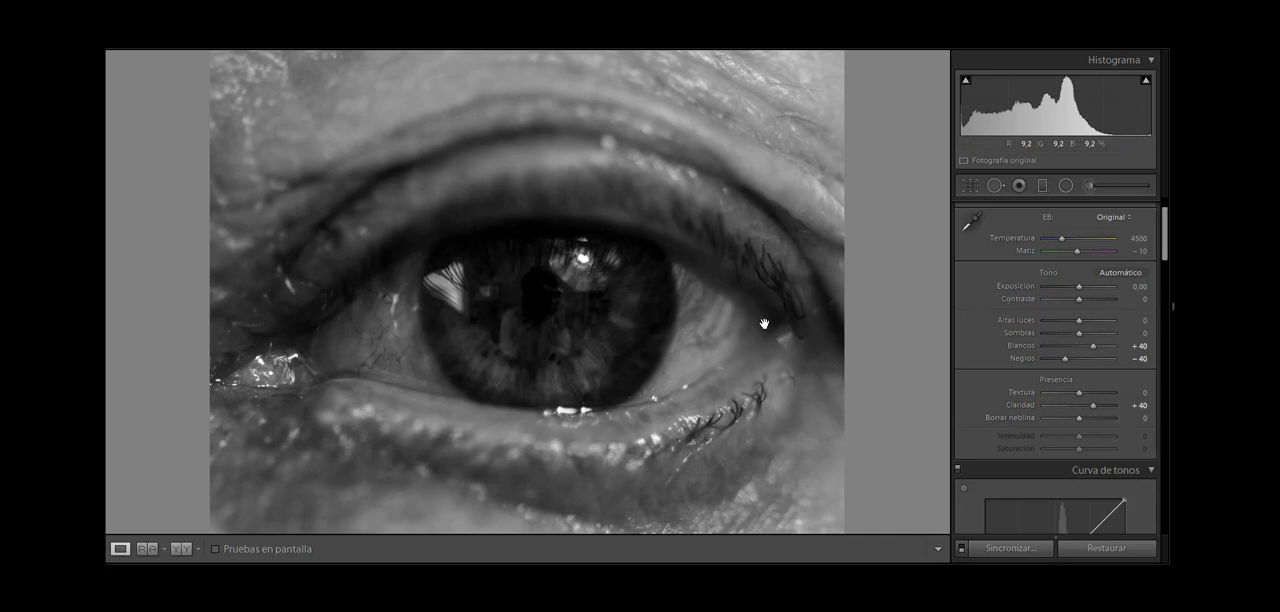
Step: In the black-and-white mix, set Rojo to -12 and Naranja to -21
drag(1168, 232, 1172, 307)
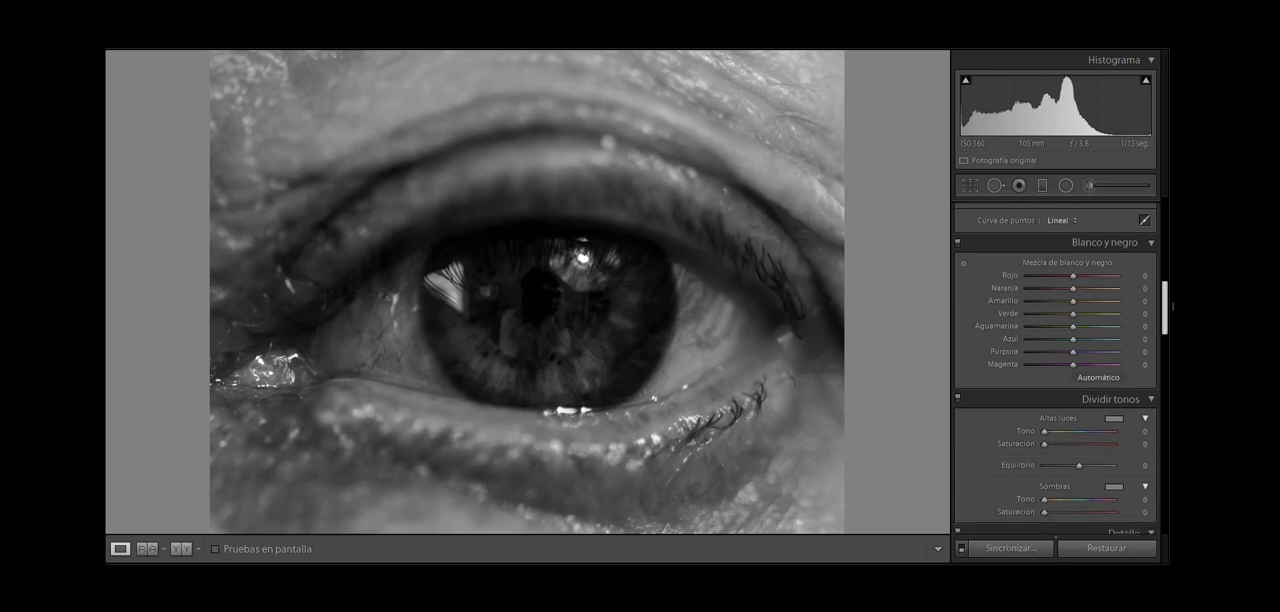
click(1143, 276)
key(Down)
key(Down)
key(Down)
key(Down)
key(Down)
key(Down)
key(Down)
key(Down)
key(Down)
key(Down)
click(1143, 289)
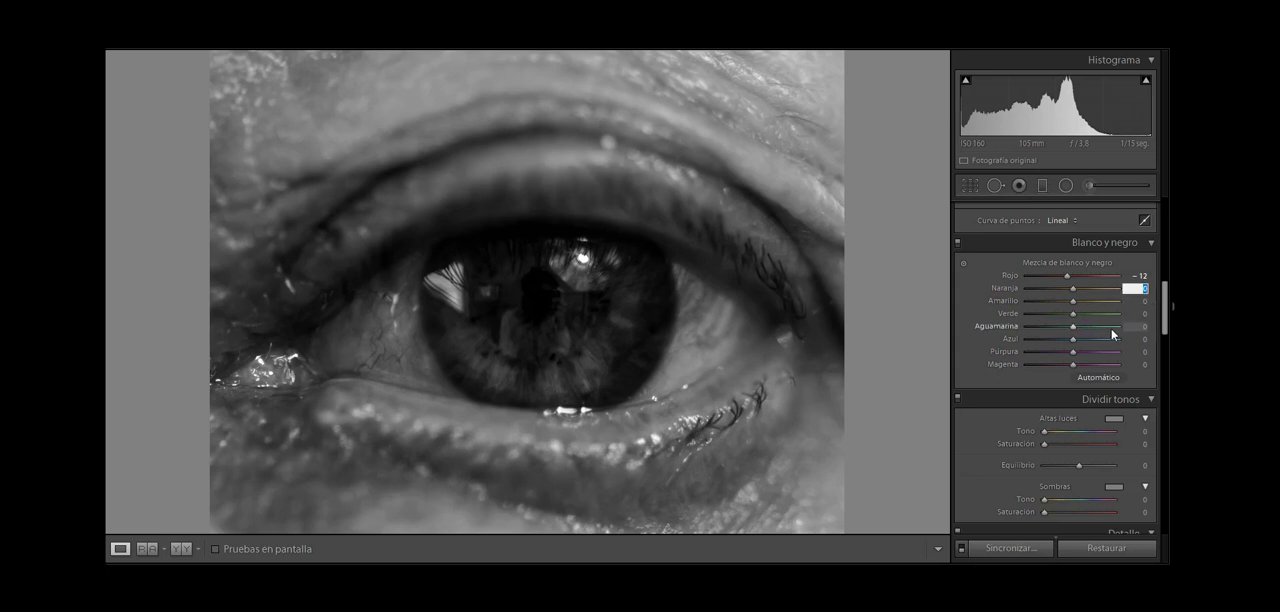
text(-21)
key(Return)
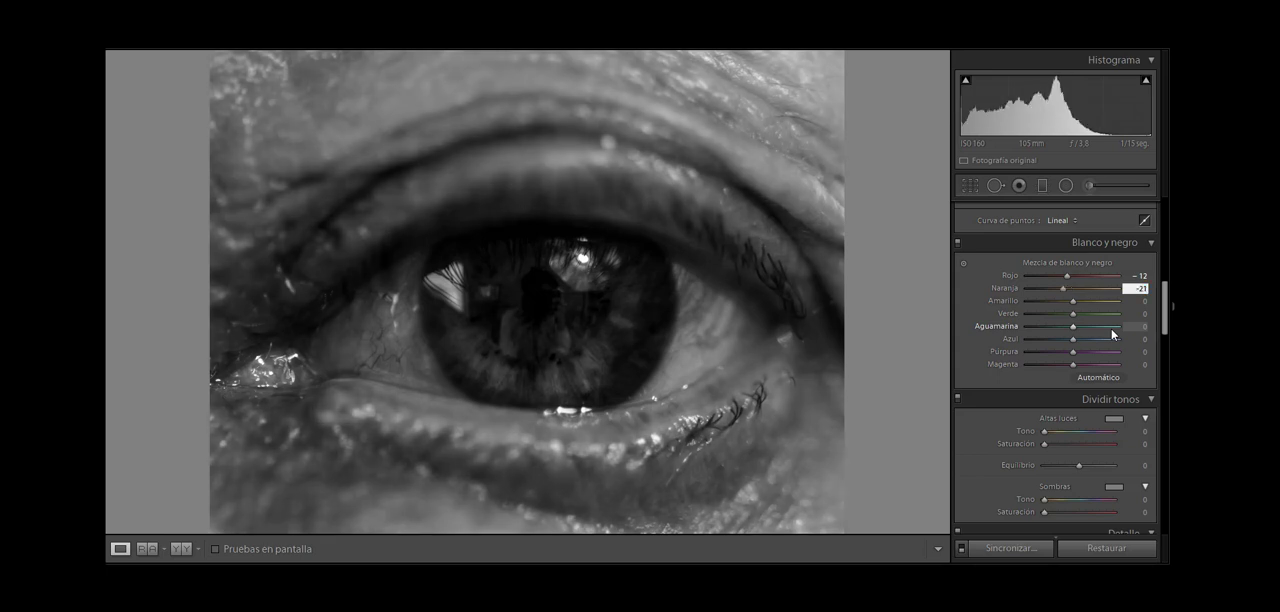
Step: Set the black-and-white mix values to Amarillo -25, Verde -28 and Aguamarina -16
click(1140, 301)
text(-24)
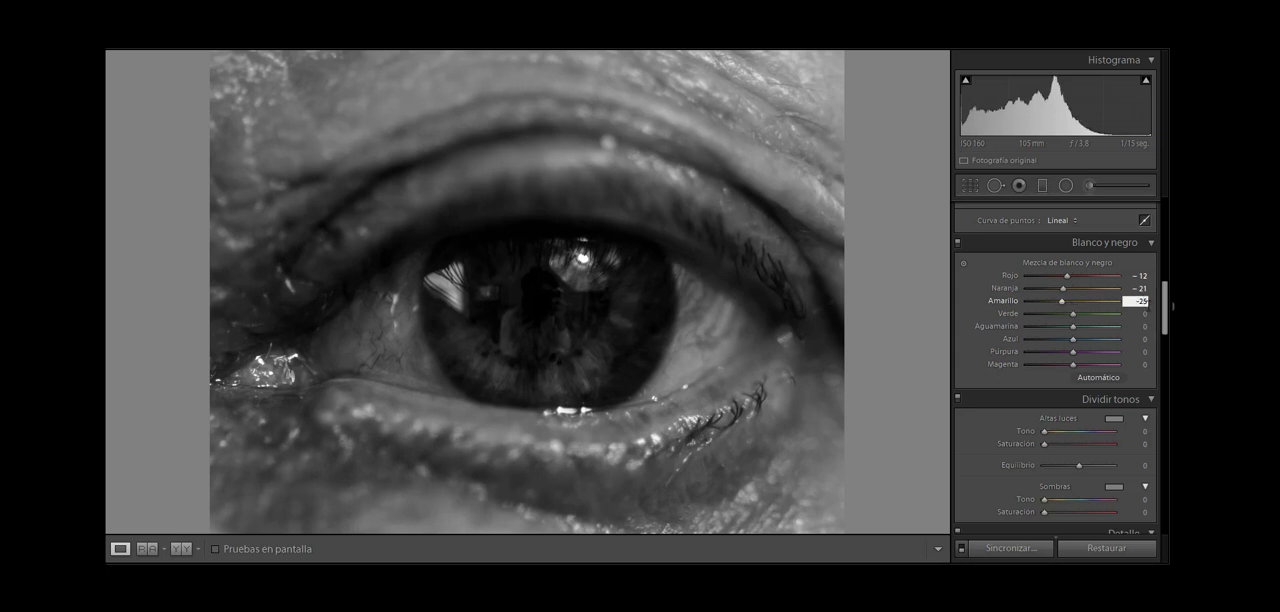
key(Tab)
text(-28)
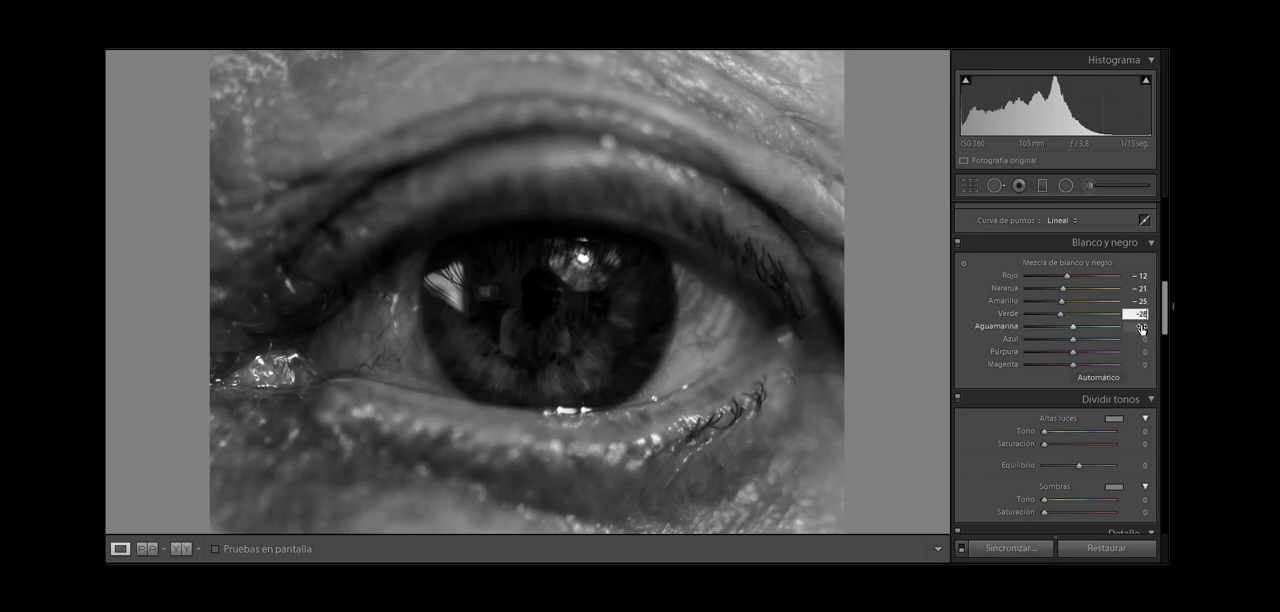
click(1141, 327)
text(-14)
key(Tab)
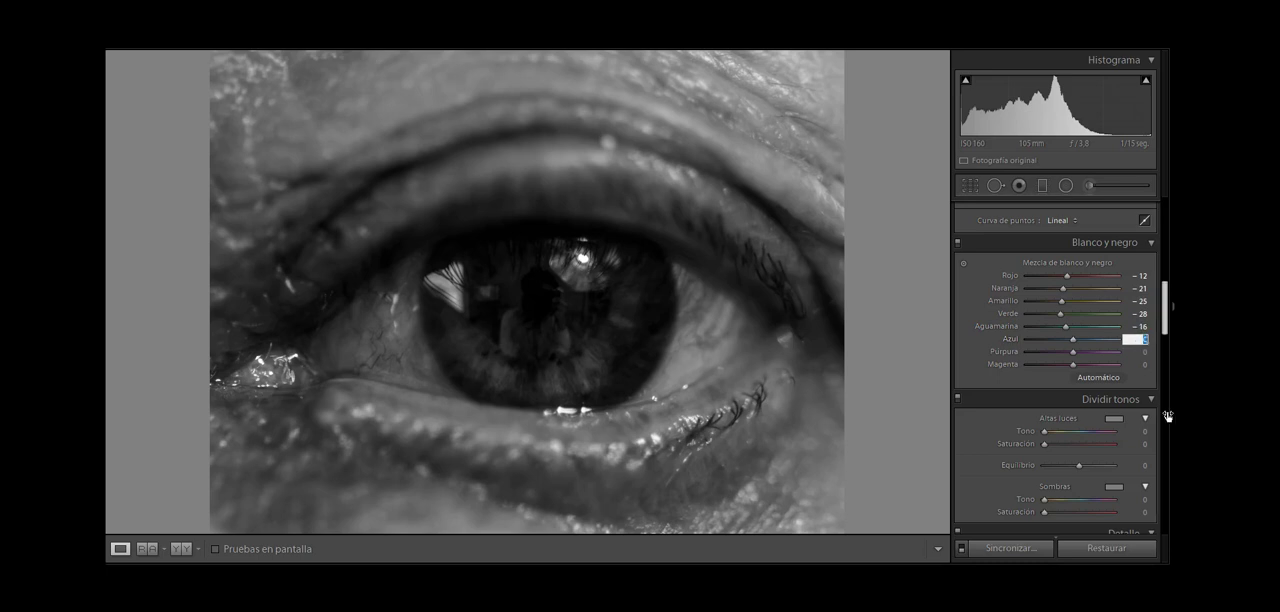
Step: Set the black-and-white mix values to Azul +15, Púrpura +18 and Magenta +4
text(15)
click(1141, 352)
click(1138, 364)
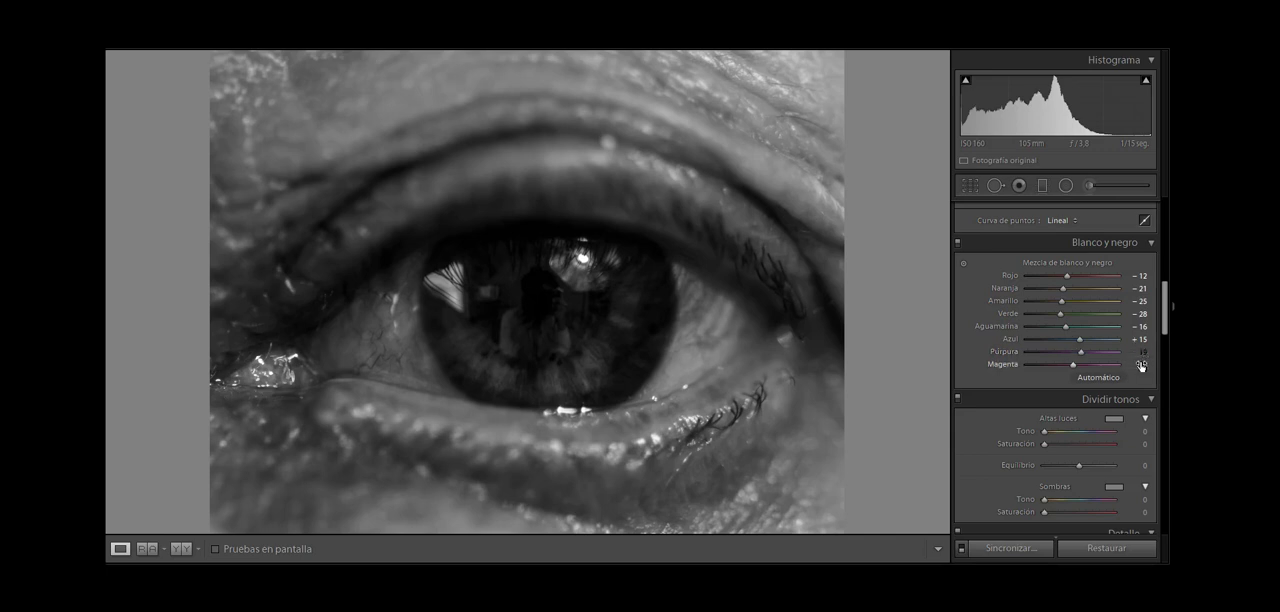
text(4)
key(Return)
Step: Draw an inverted radial filter with the Mejora de iris effect and fit its ellipse around the iris
click(1068, 185)
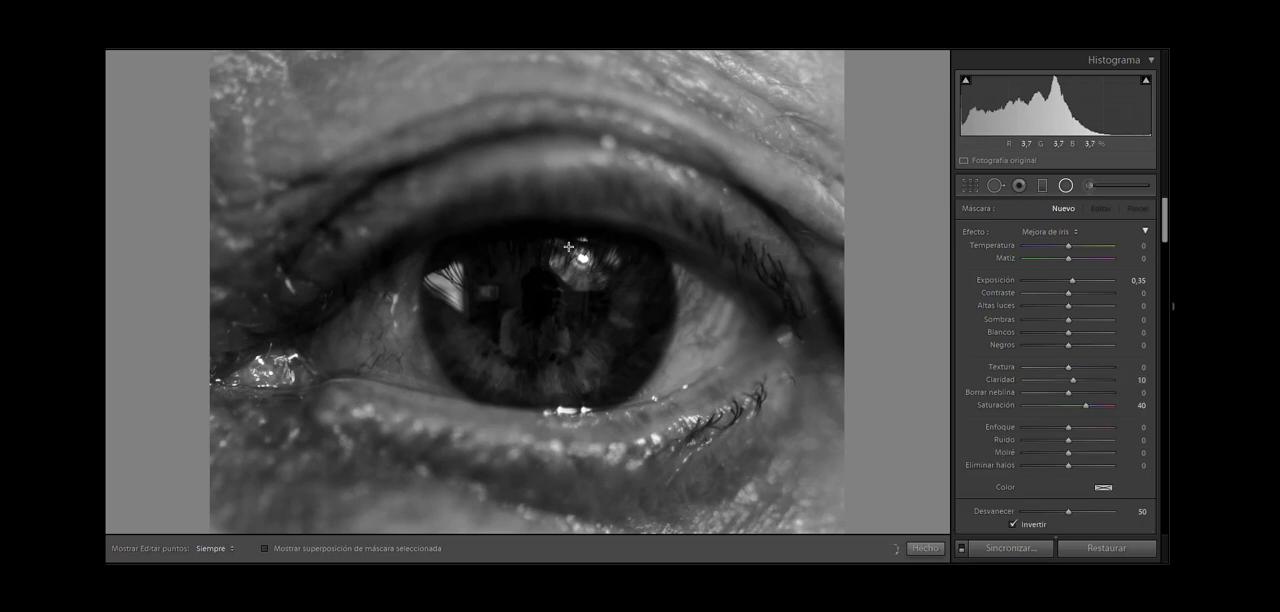
drag(567, 245, 441, 364)
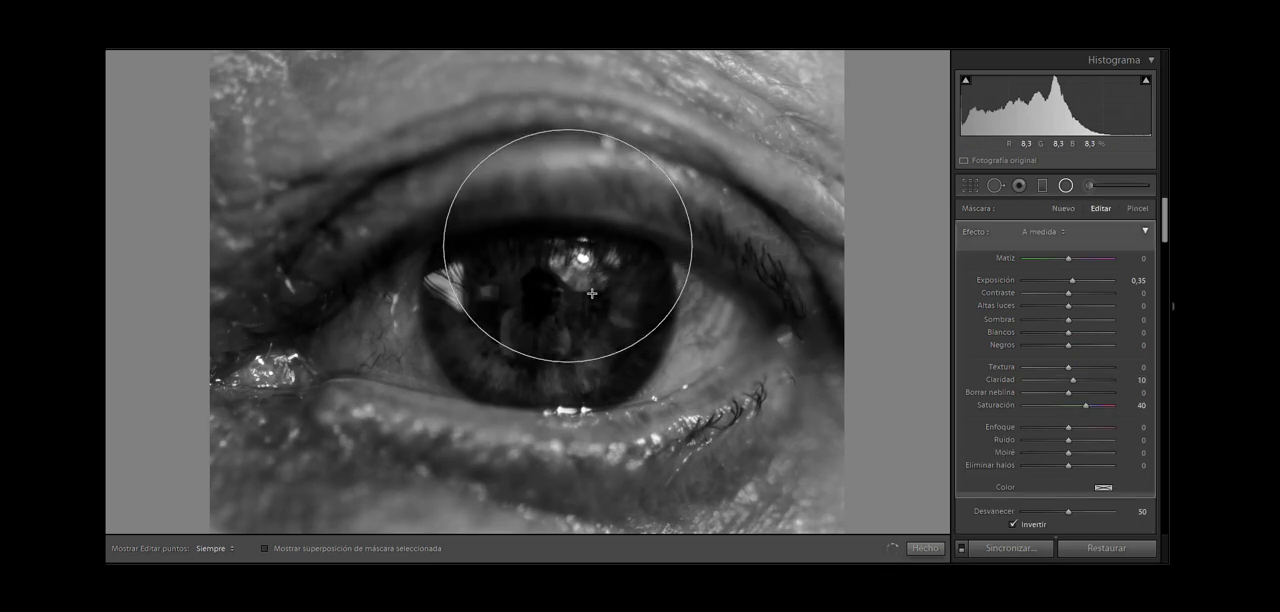
drag(560, 336, 574, 351)
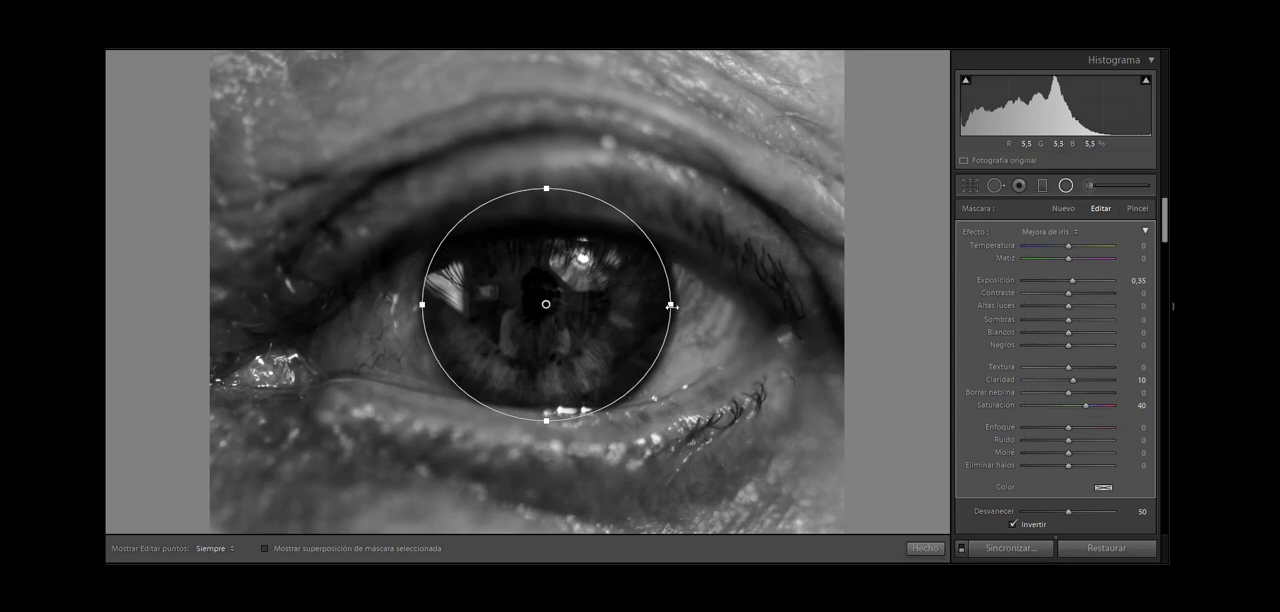
drag(670, 304, 680, 305)
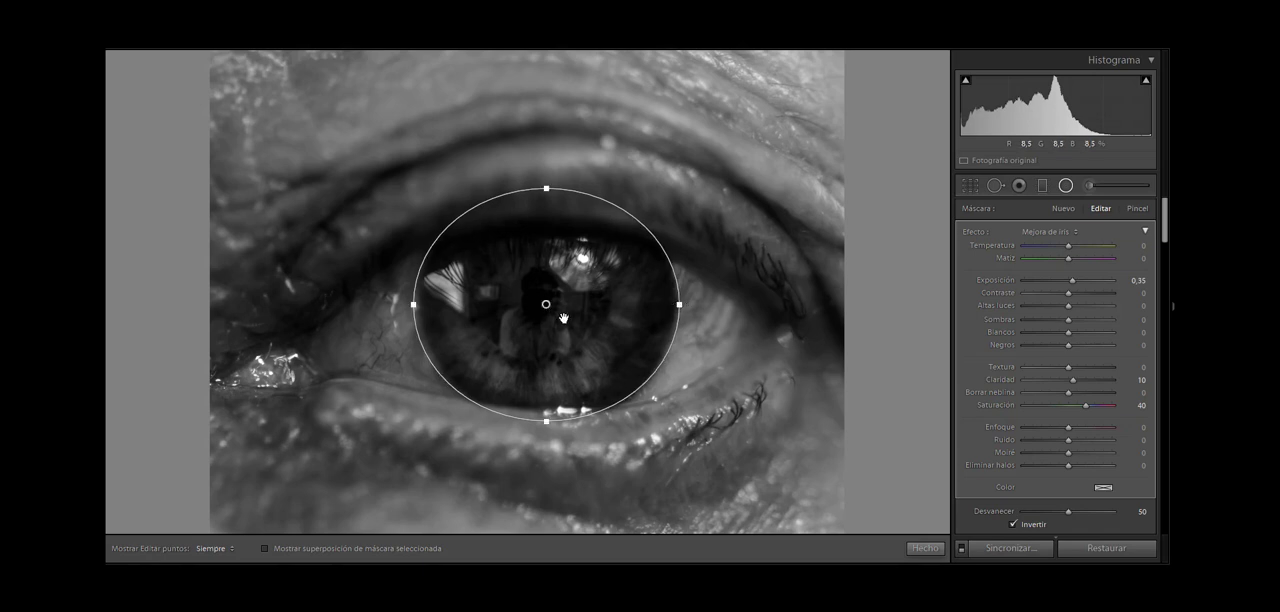
drag(564, 319, 565, 318)
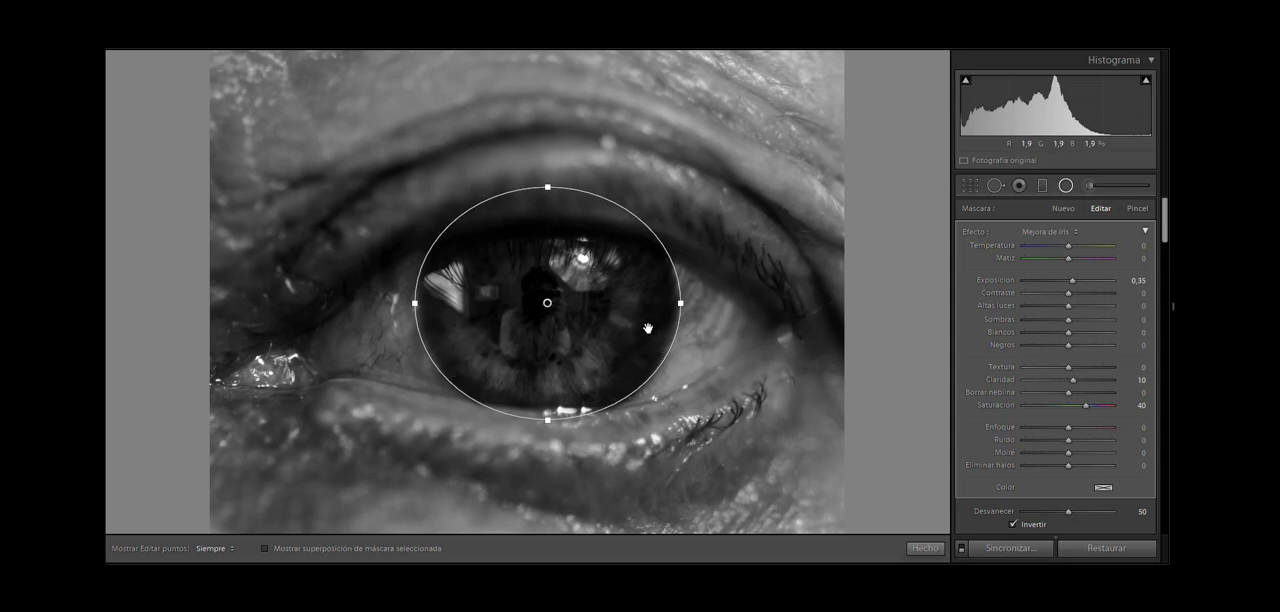
Step: Erase the radial filter's mask from the upper eyelid with the filter brush at Tamaño 8,0, using the mask overlay as a guide
click(1134, 208)
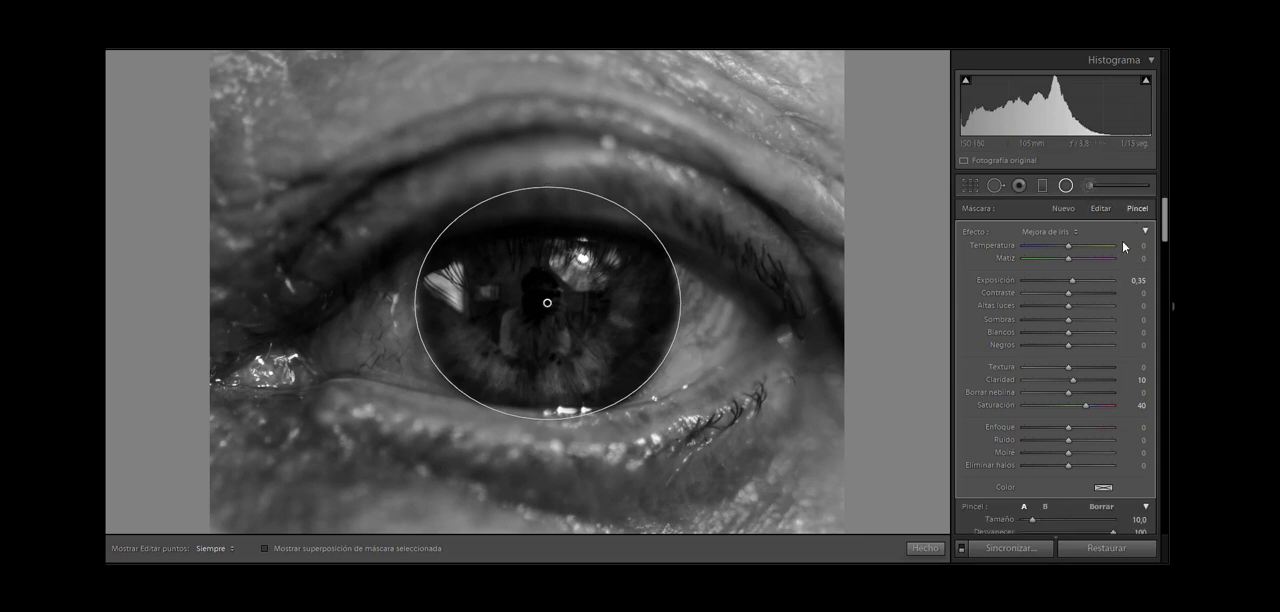
click(1112, 508)
click(265, 548)
key(h)
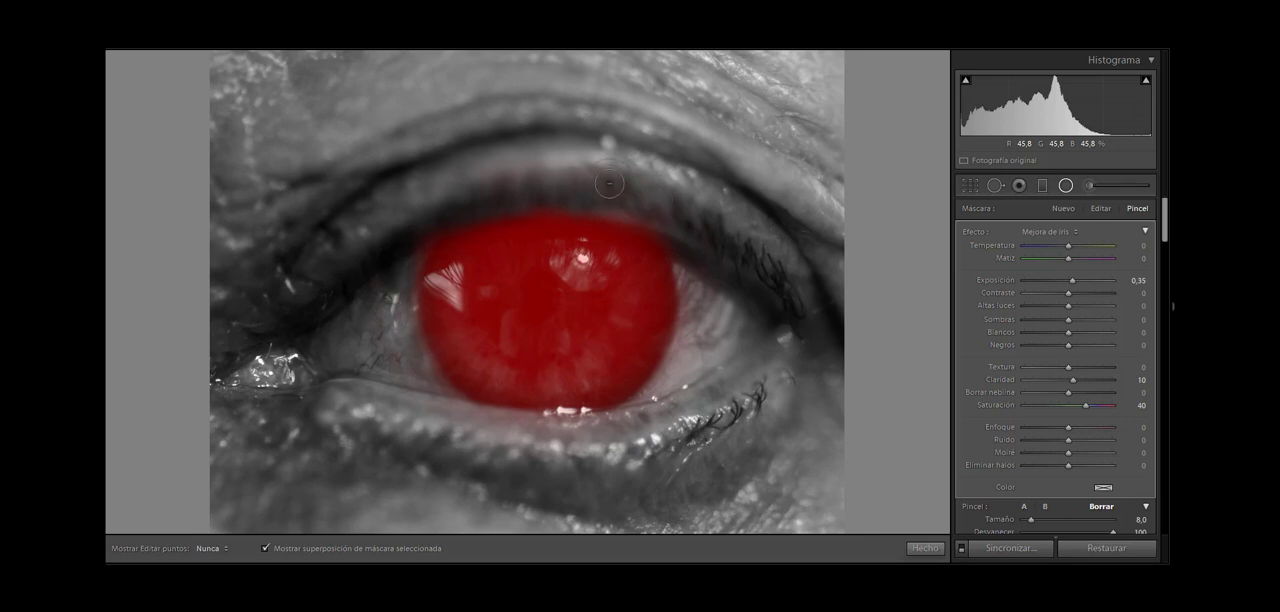
key(h)
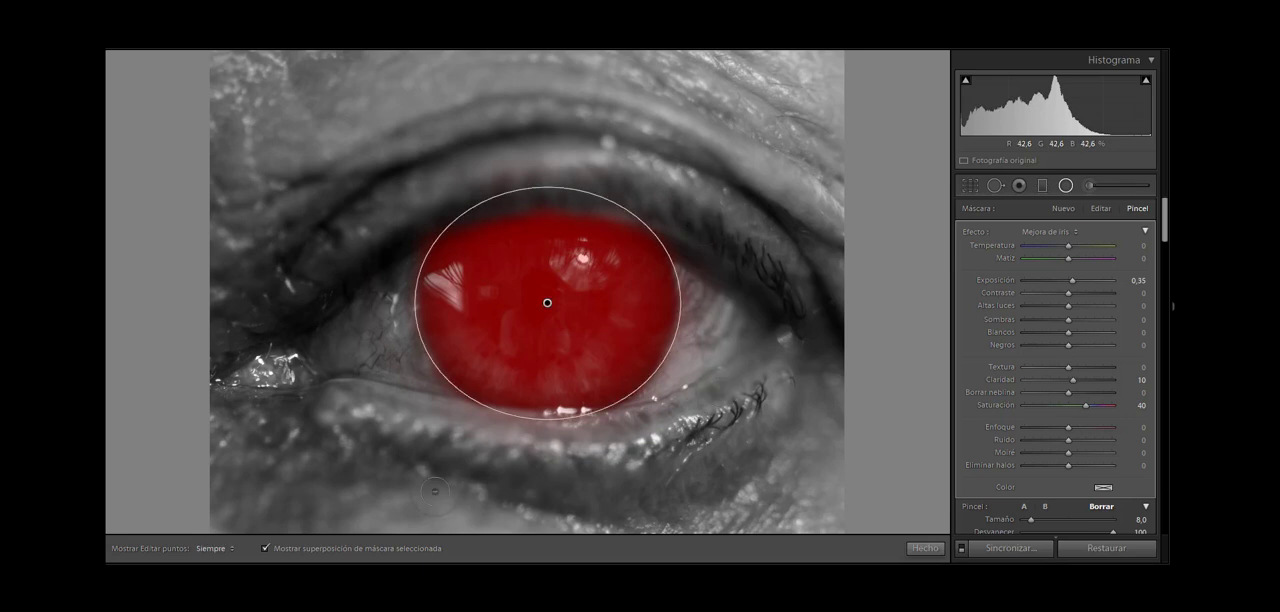
click(265, 549)
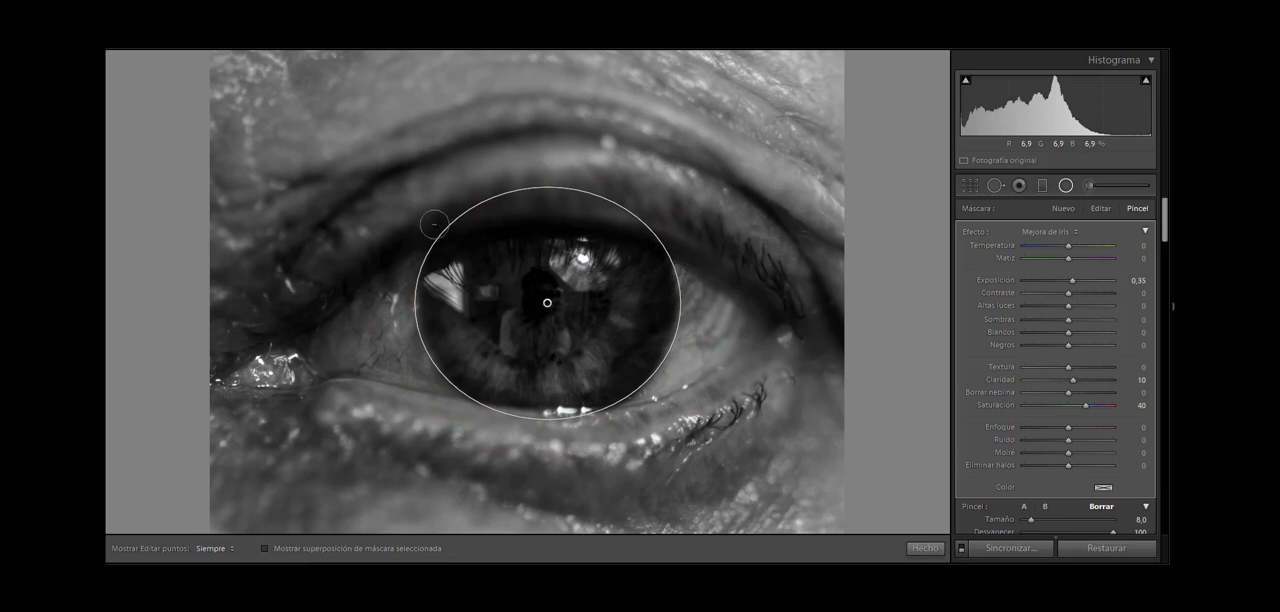
key(h)
key(h)
Step: In the iris filter, reset Saturación to 0 and set Exposición 1,27, Altas luces 29, Sombras 27, Blancos 27 and Negros -6
double_click(996, 404)
drag(1075, 280, 1081, 280)
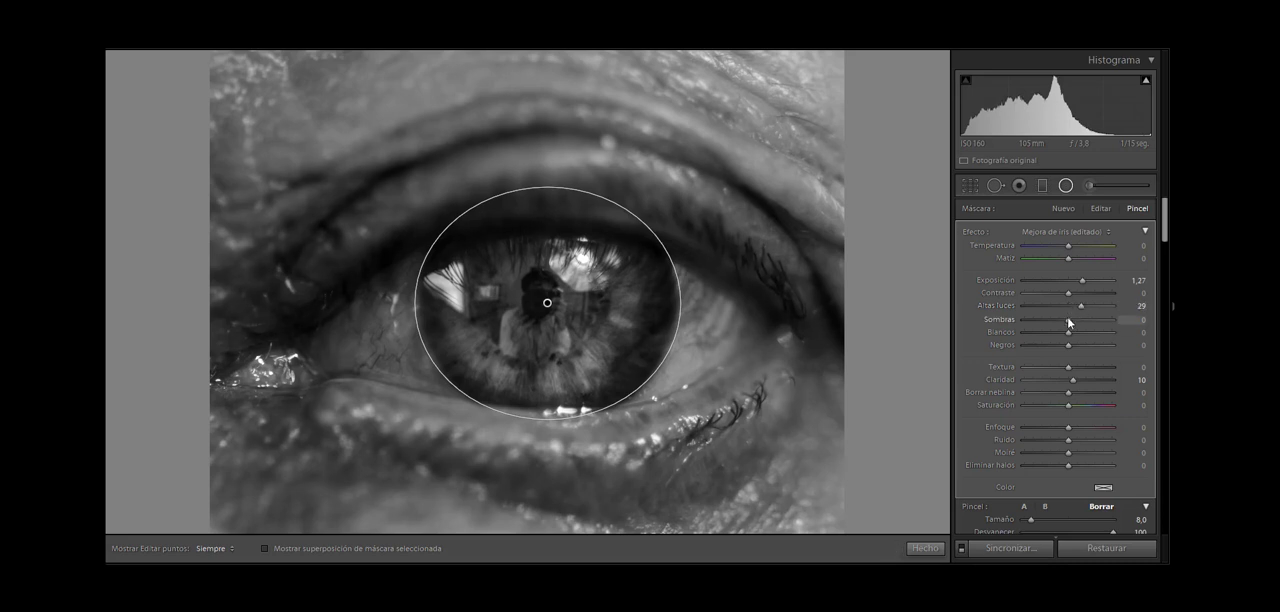
drag(1067, 318, 1077, 318)
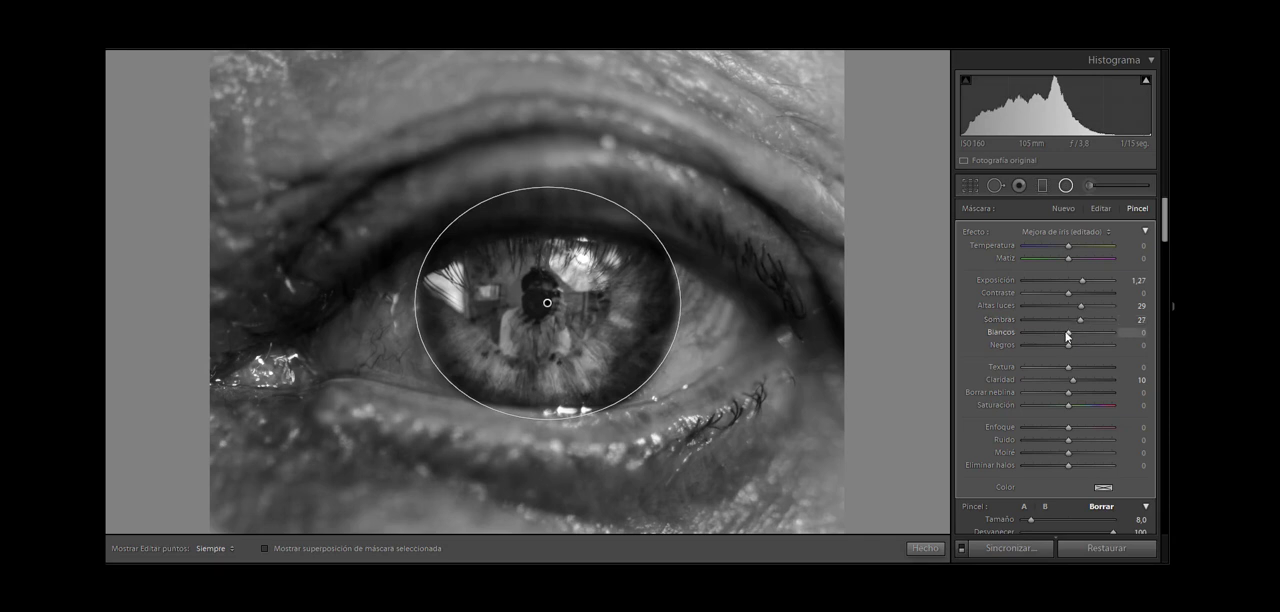
drag(1073, 337, 1080, 336)
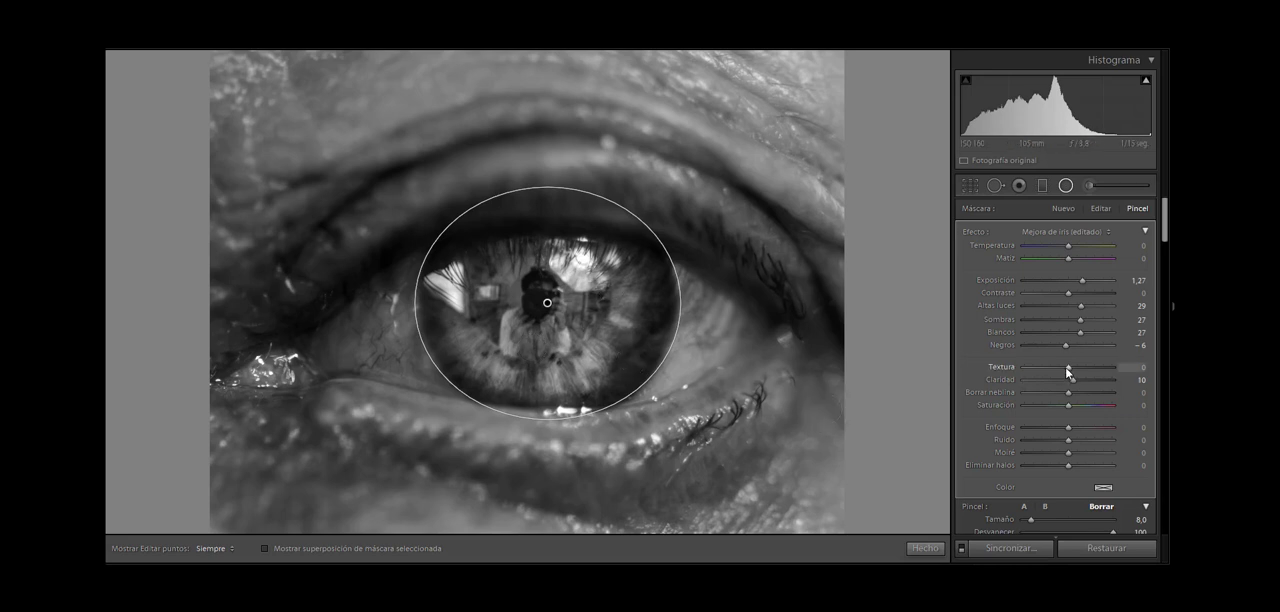
Step: Set the iris filter to Textura 17, Claridad 24, Borrar neblina 3 and Exposición 1,39, and close the filter settings
double_click(988, 379)
drag(1067, 371, 1074, 366)
drag(1070, 377, 1078, 375)
drag(1082, 286, 1084, 287)
click(1066, 189)
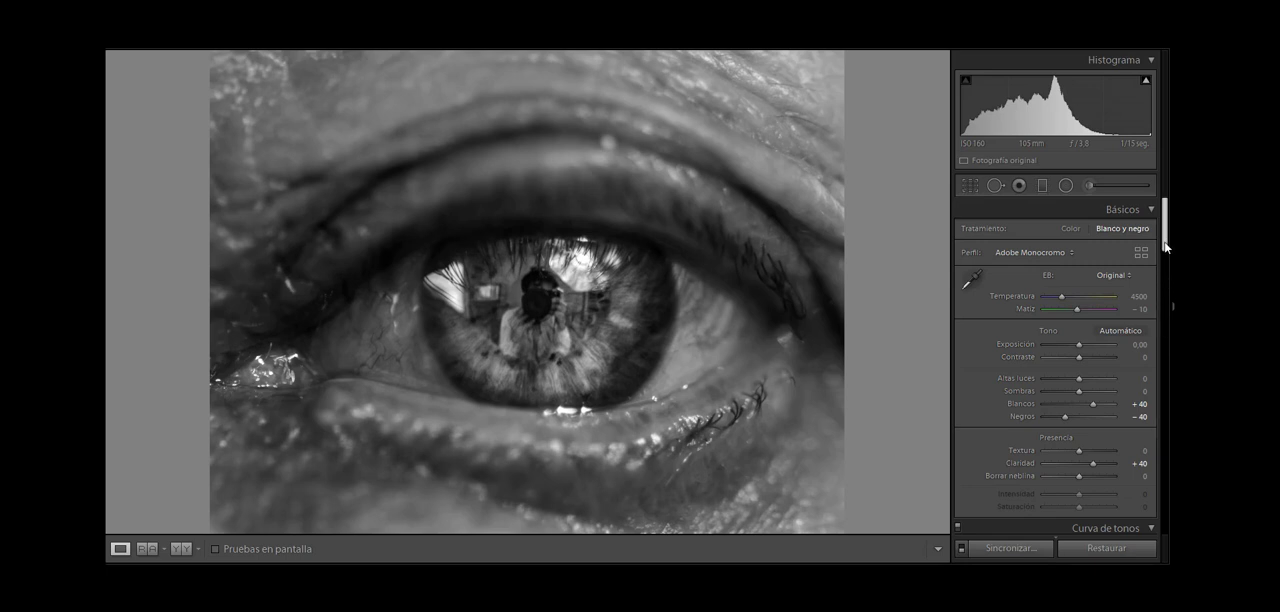
Step: Try a second, non-inverted radial filter around the iris with Exposición at -0,18, and delete it
mouse_move(1165, 246)
mouse_down()
mouse_move(1168, 256)
mouse_move(1169, 245)
mouse_up()
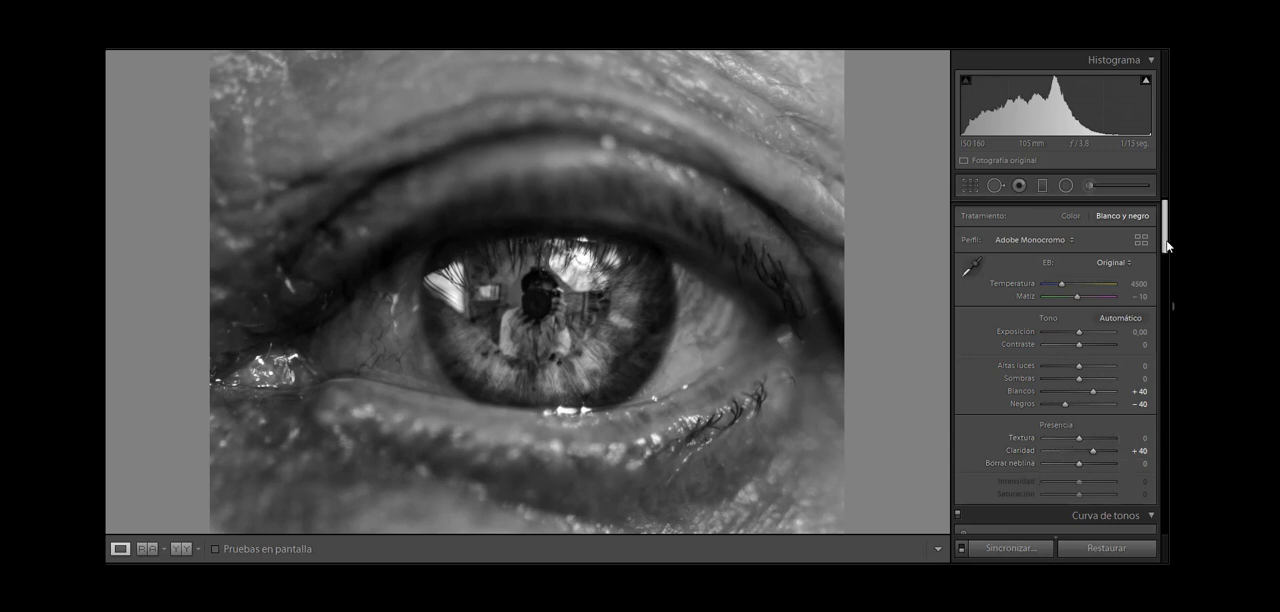
mouse_move(1167, 241)
mouse_down()
mouse_move(1167, 263)
mouse_move(1167, 247)
mouse_up()
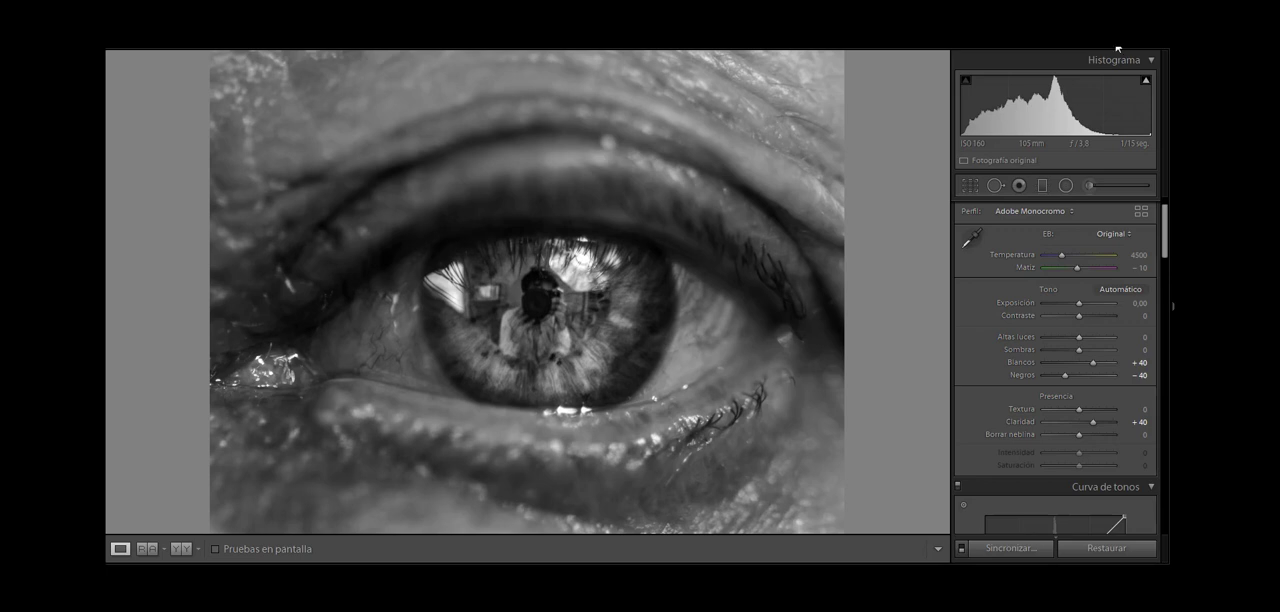
click(1066, 185)
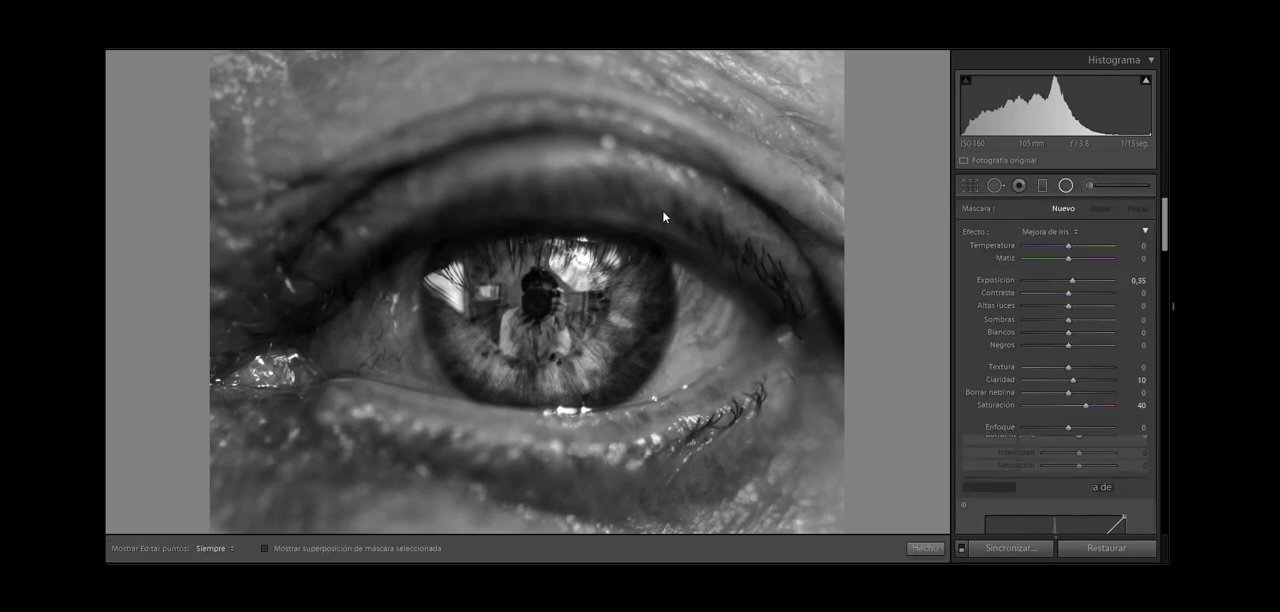
mouse_move(547, 301)
mouse_down()
mouse_move(568, 268)
mouse_move(500, 382)
mouse_move(460, 399)
mouse_move(453, 373)
mouse_up()
drag(661, 327, 637, 378)
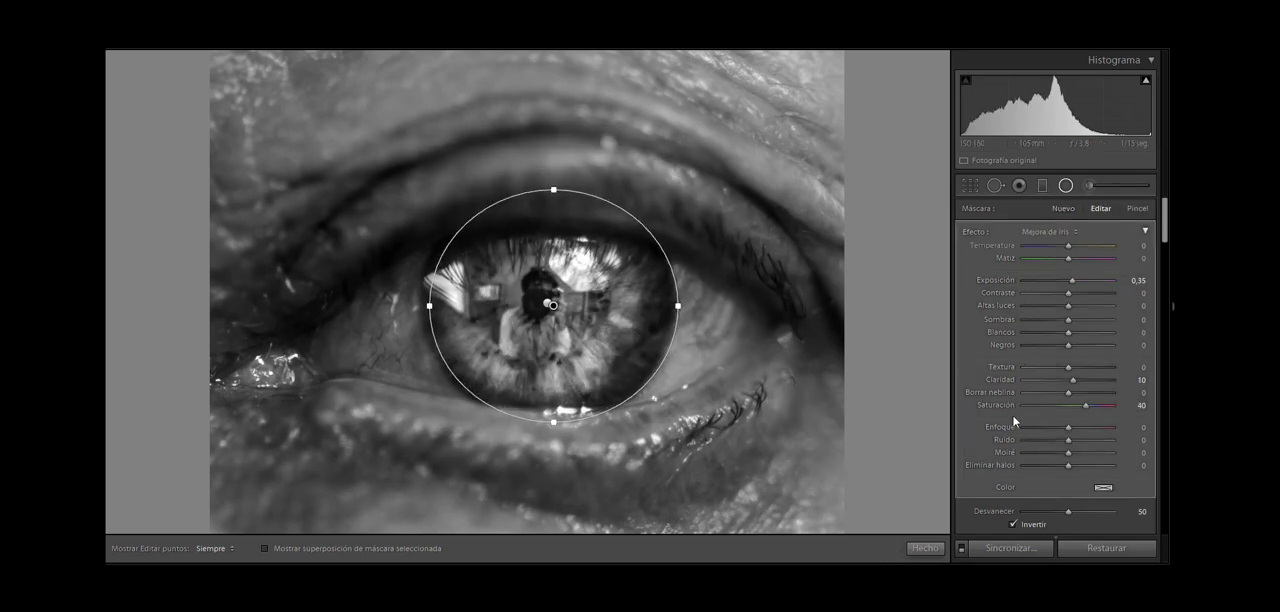
click(1013, 524)
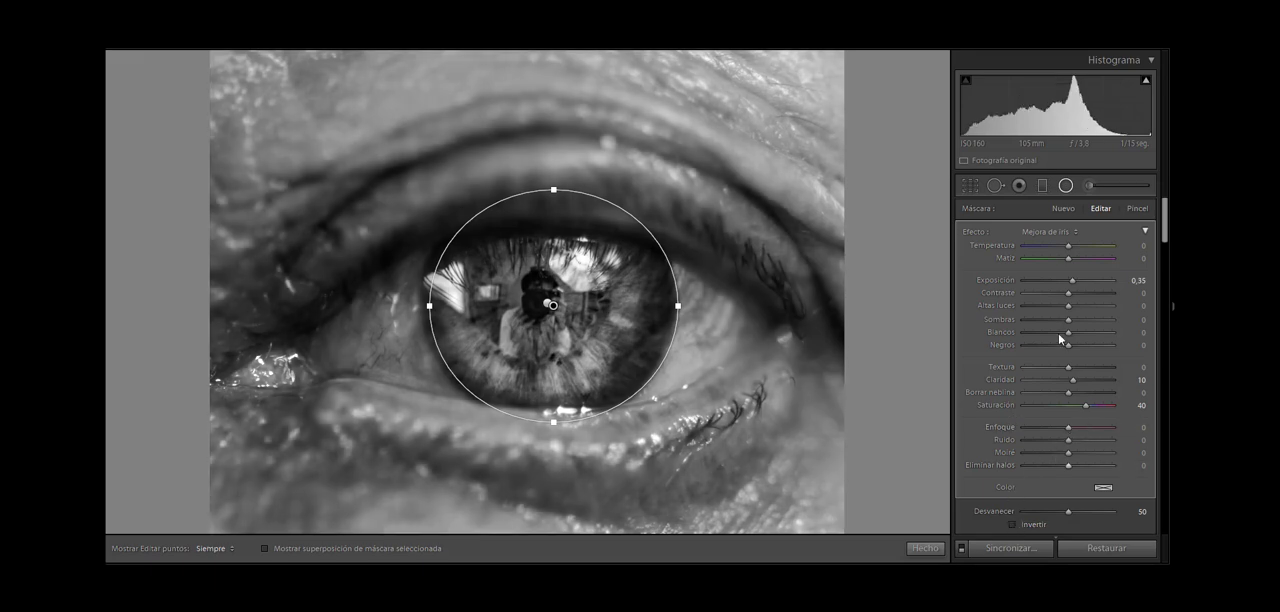
drag(1068, 287, 1066, 289)
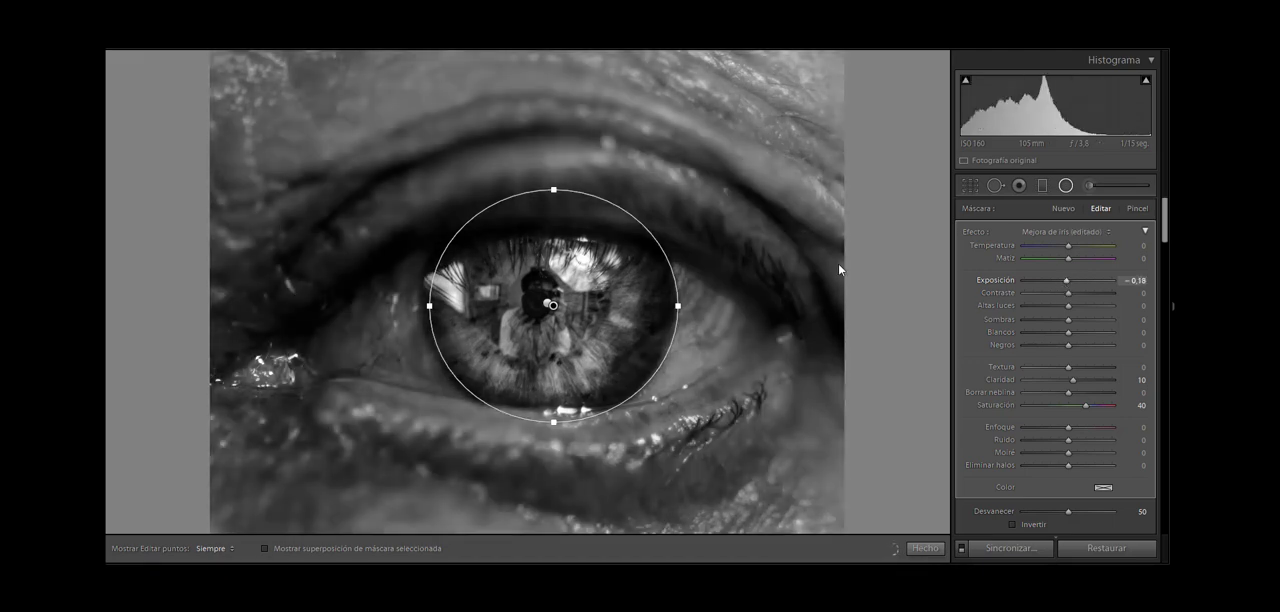
key(Delete)
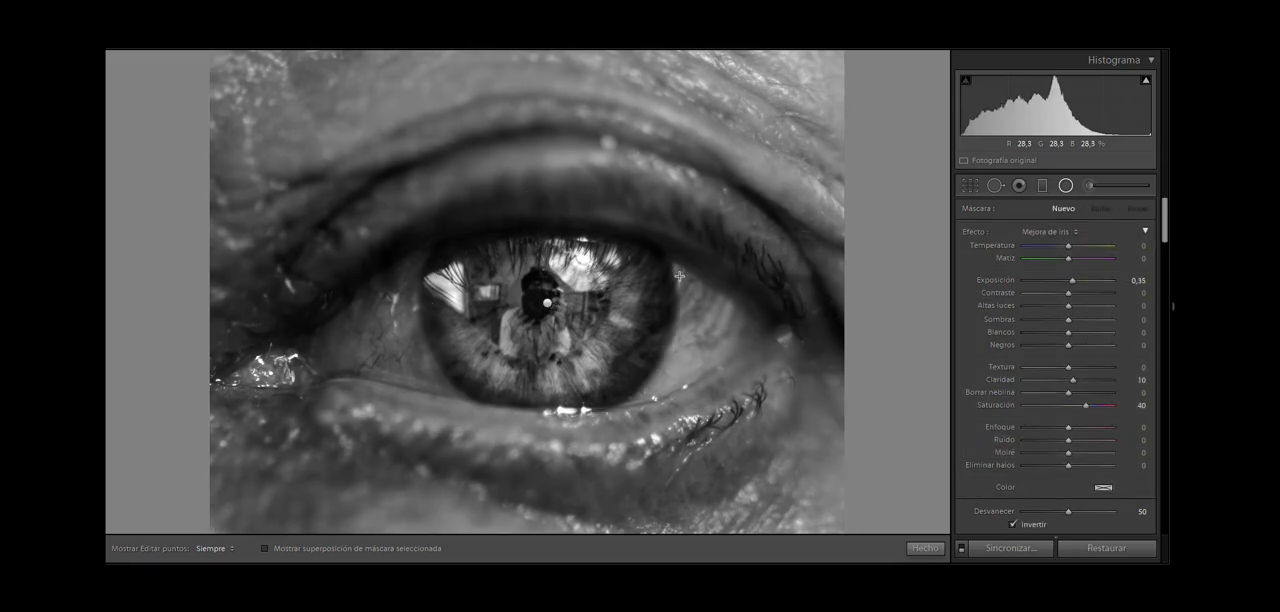
click(1062, 186)
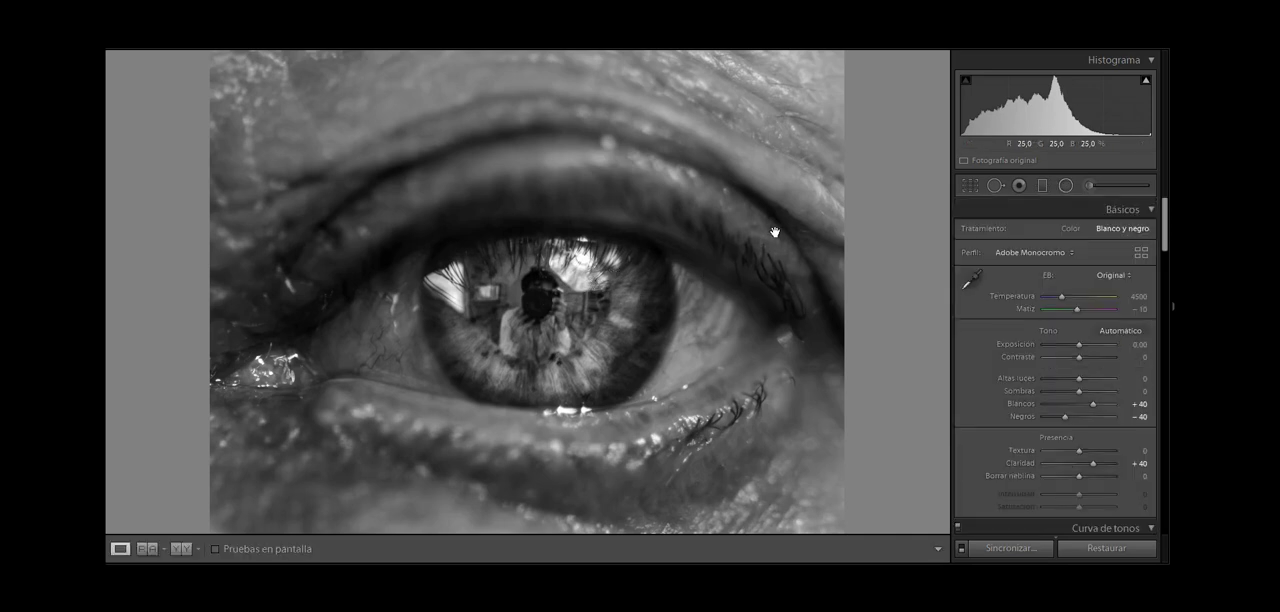
Step: Add a non-inverted Mejora de iris radial filter with an ellipse around the iris, setting Altas luces to 12 and Sombras to 36
click(1066, 185)
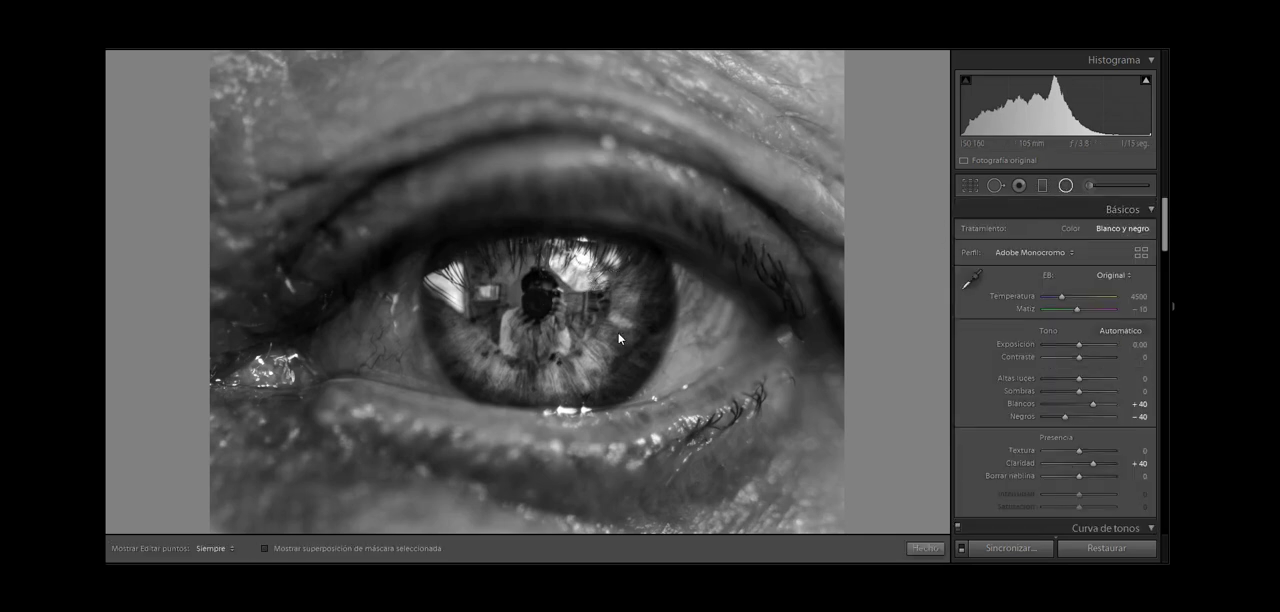
drag(566, 282, 465, 379)
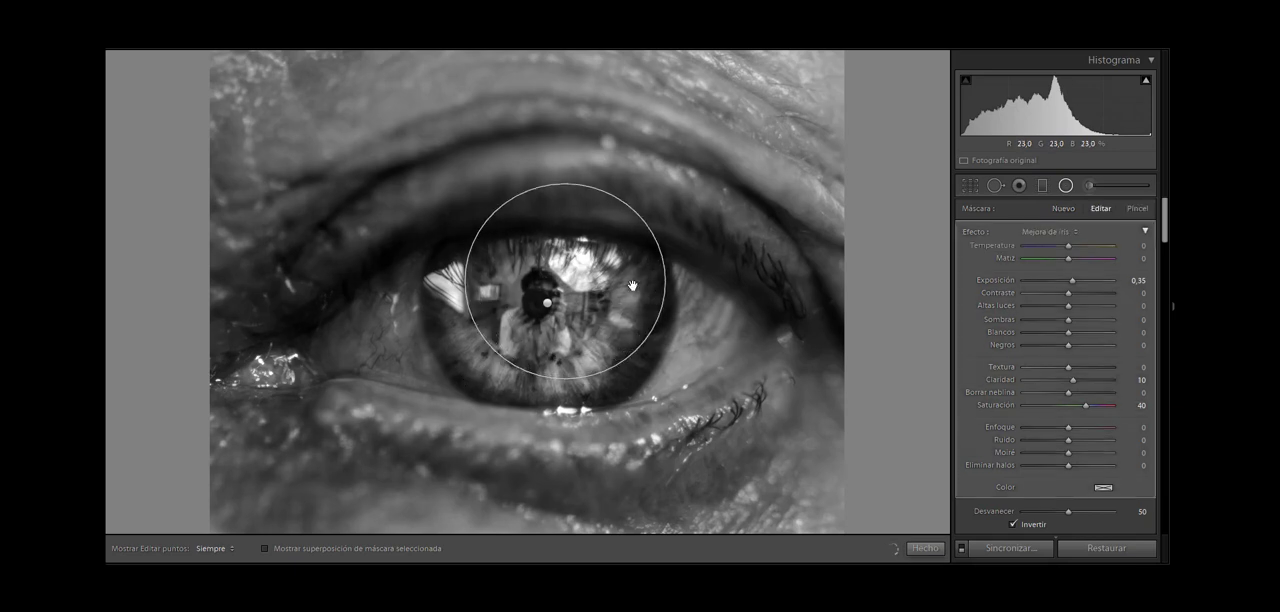
drag(634, 286, 701, 309)
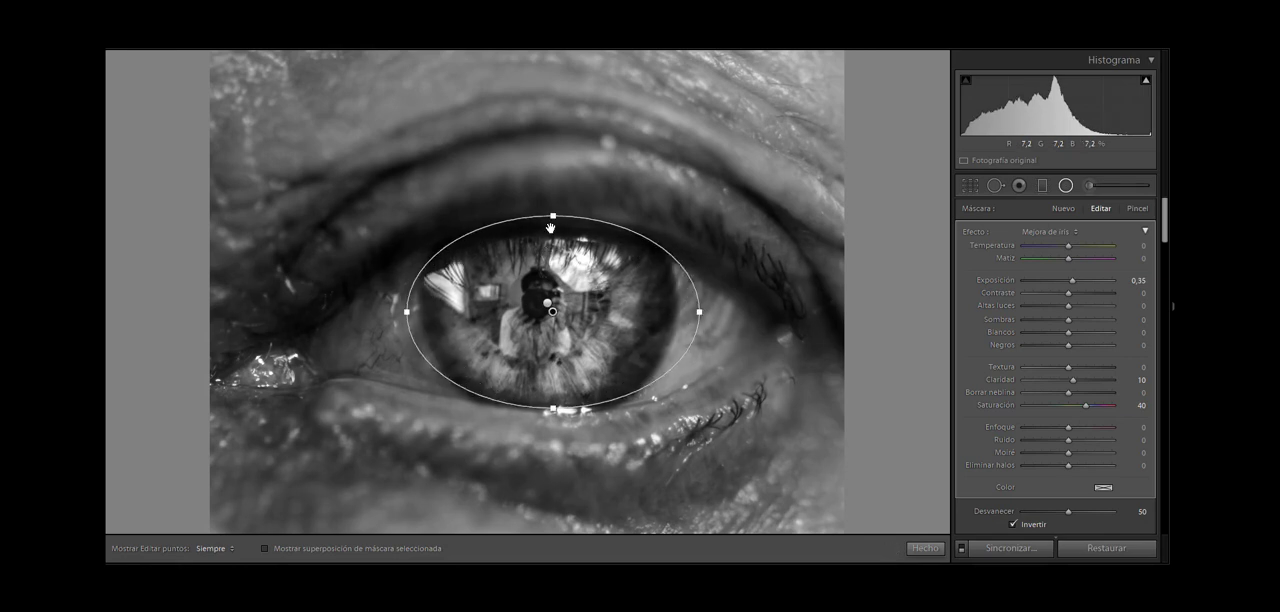
drag(554, 208, 553, 200)
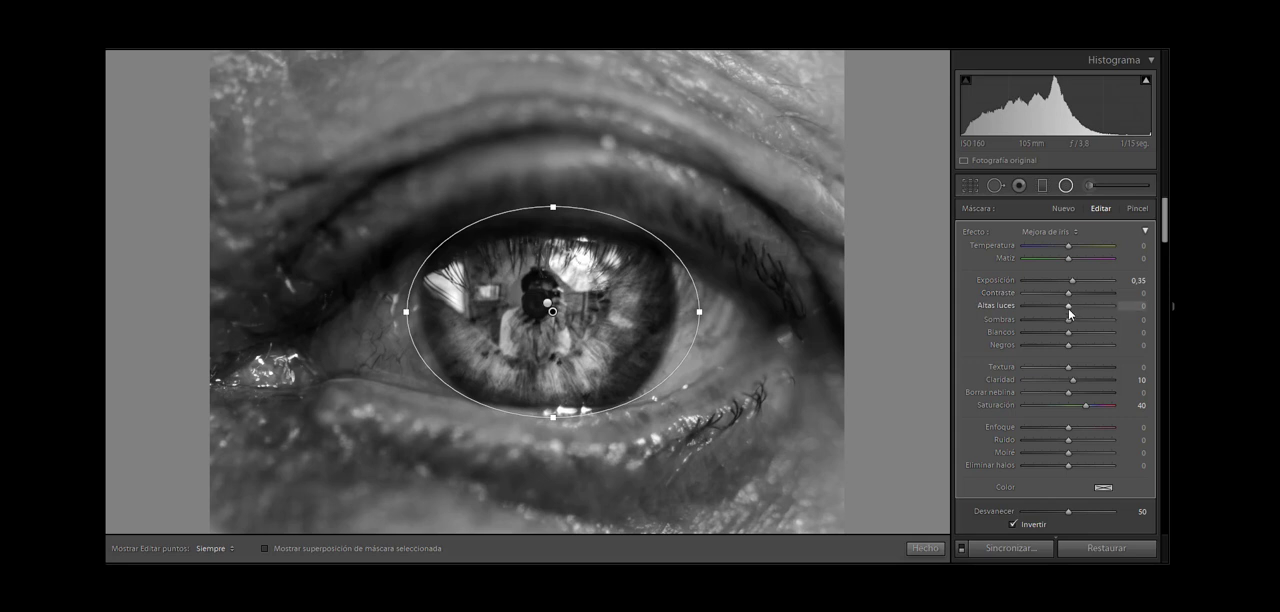
drag(1068, 306, 1090, 321)
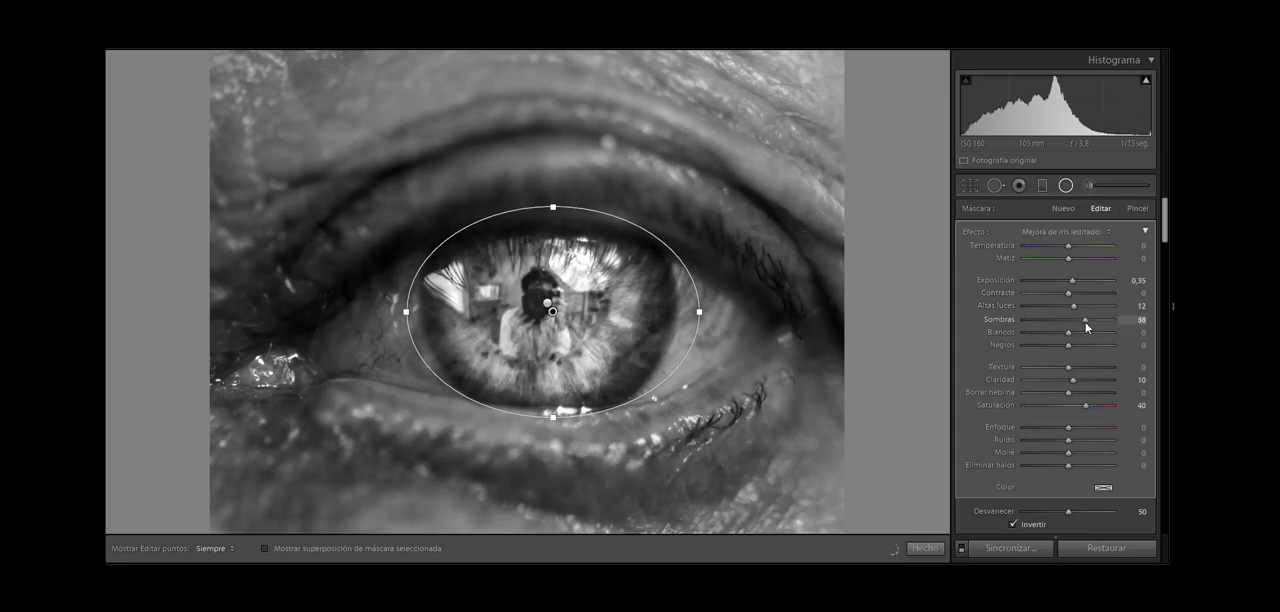
click(1009, 521)
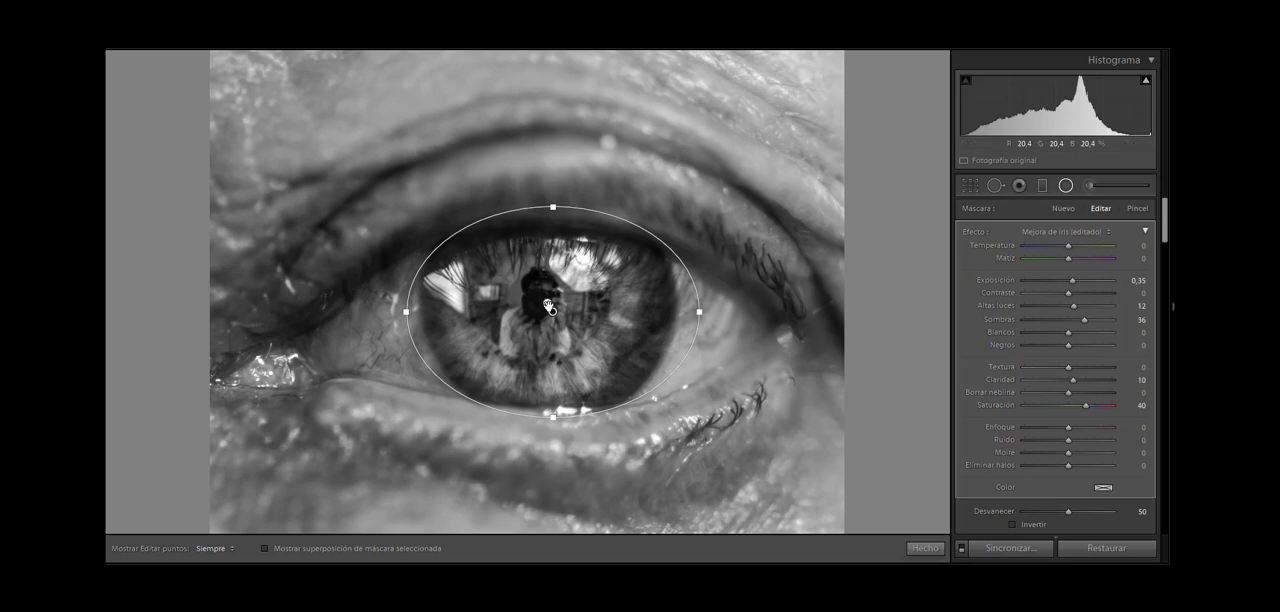
Step: In the original iris filter, set Sombras to 50 and Contraste to 12, increase Enfoque, and close the filter settings
click(547, 303)
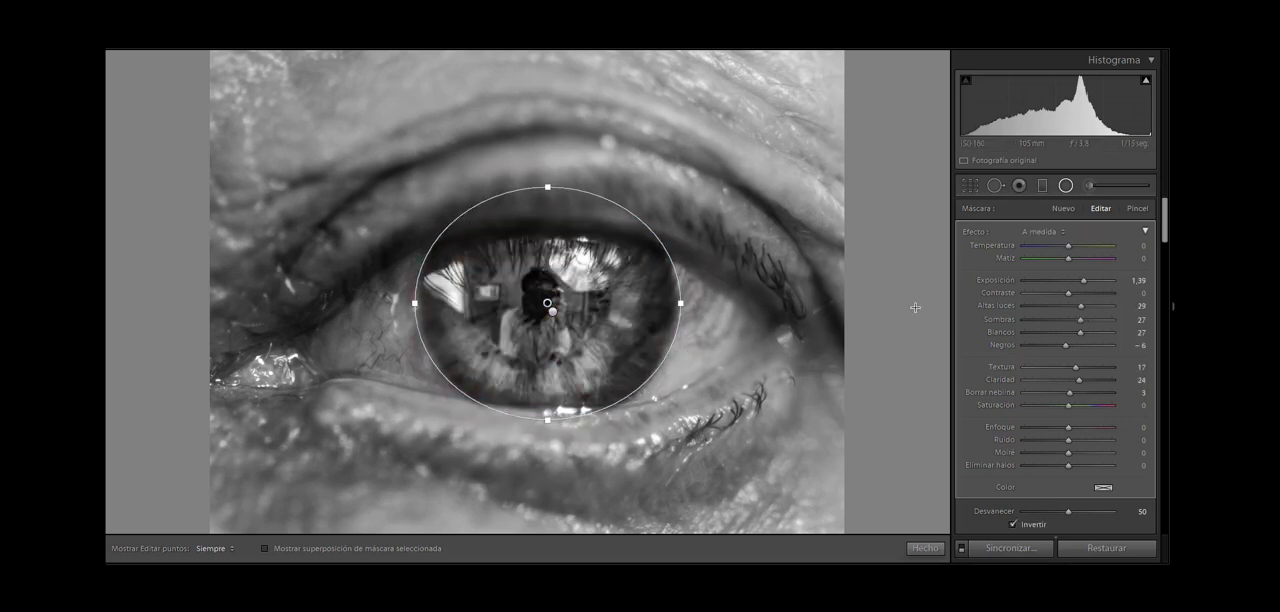
drag(1080, 319, 1089, 322)
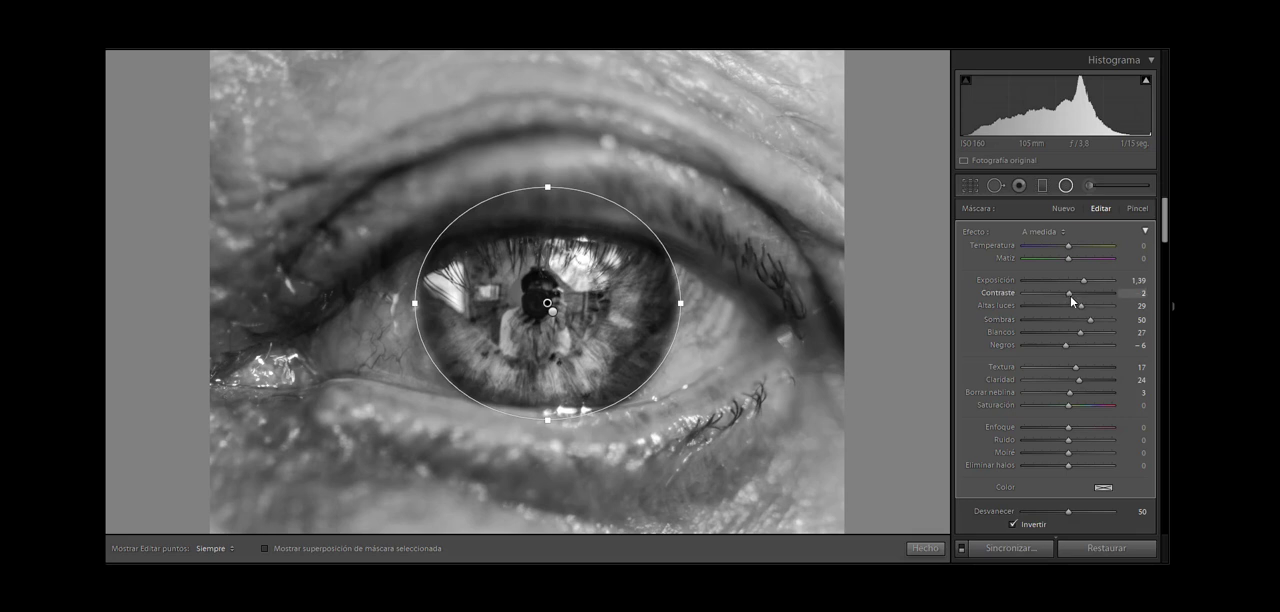
drag(1070, 295, 1075, 294)
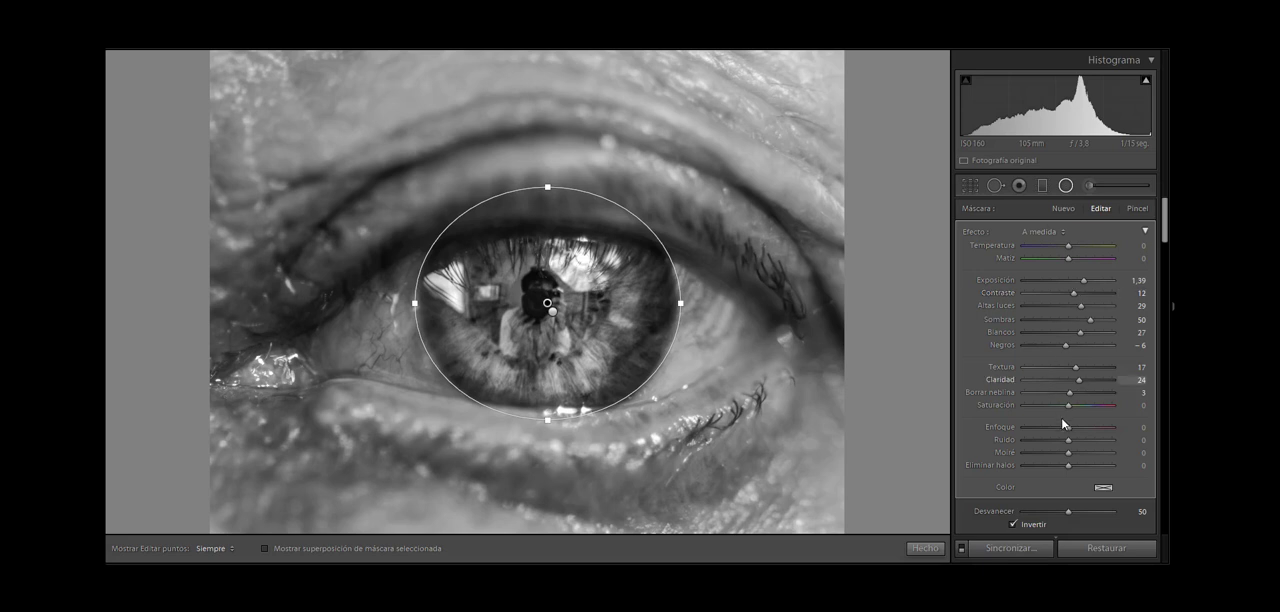
drag(1068, 431, 1074, 442)
click(1073, 189)
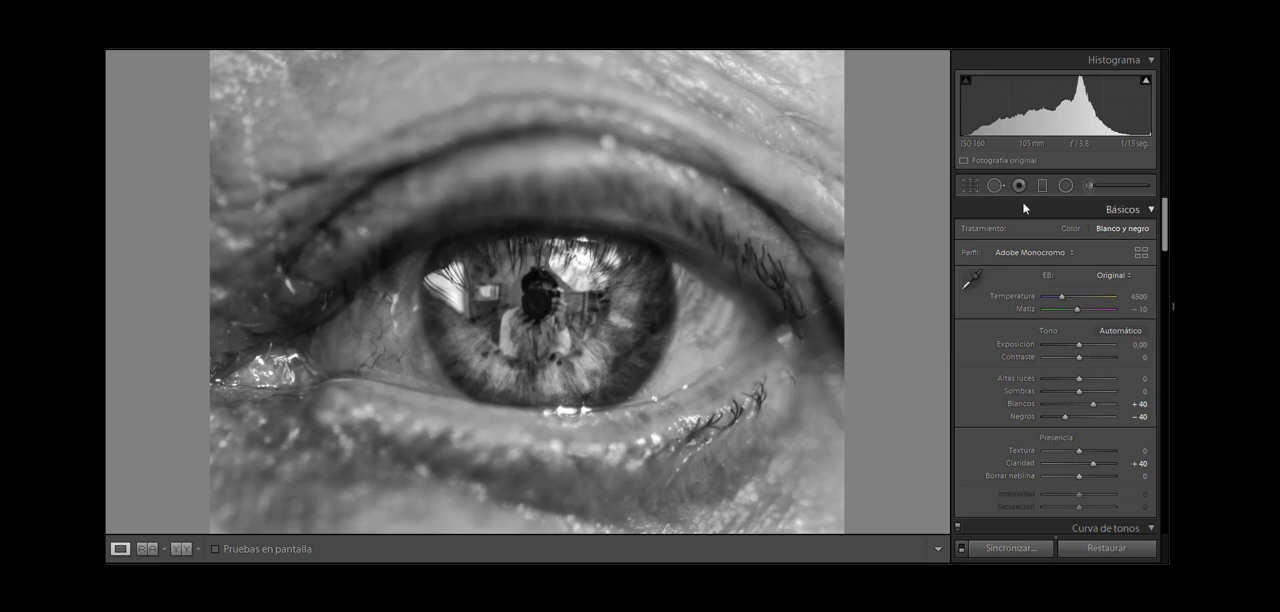
Step: Paint the whites of the eye with a Blanqueamiento de dientes adjustment brush at size 6,0
click(1089, 187)
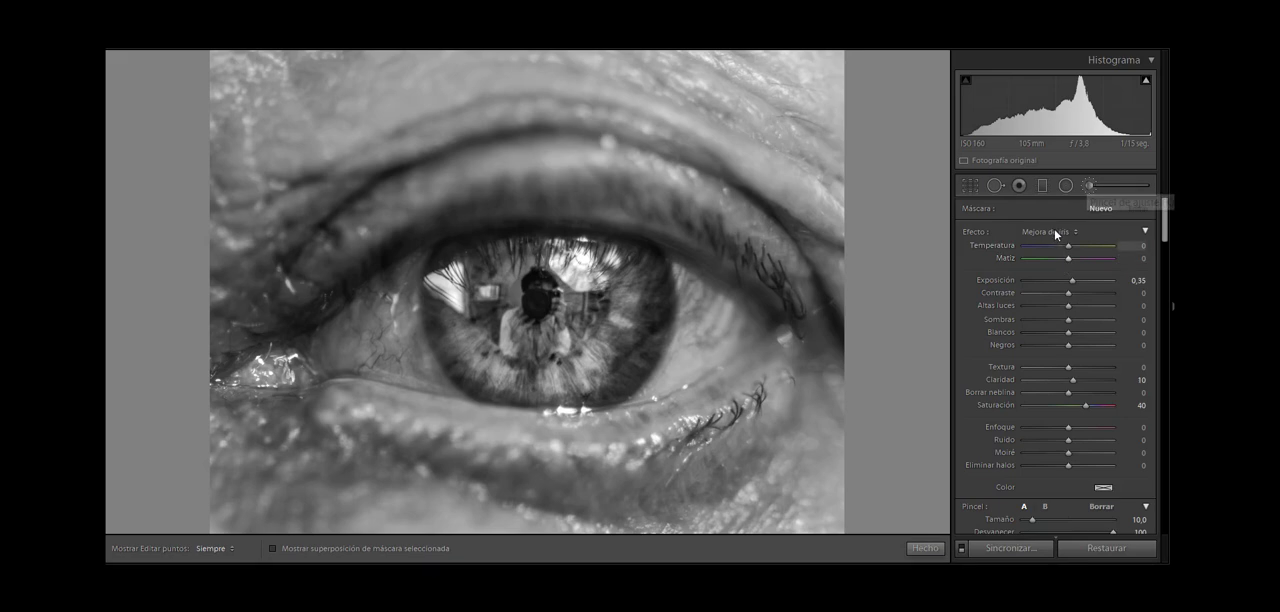
click(1054, 229)
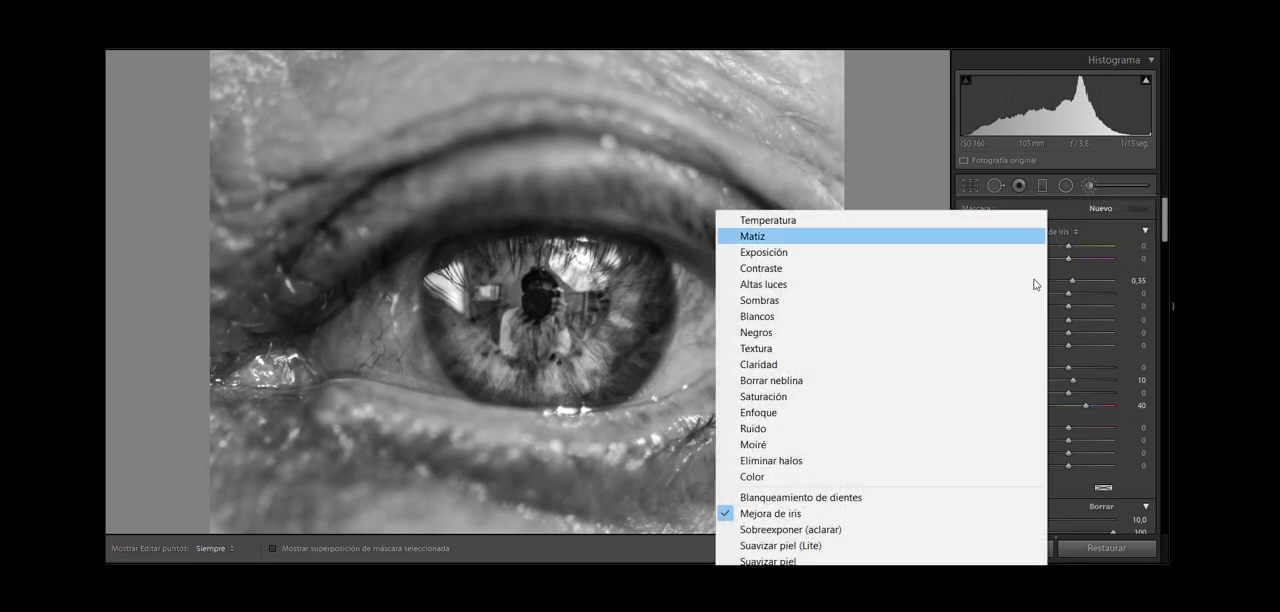
click(863, 498)
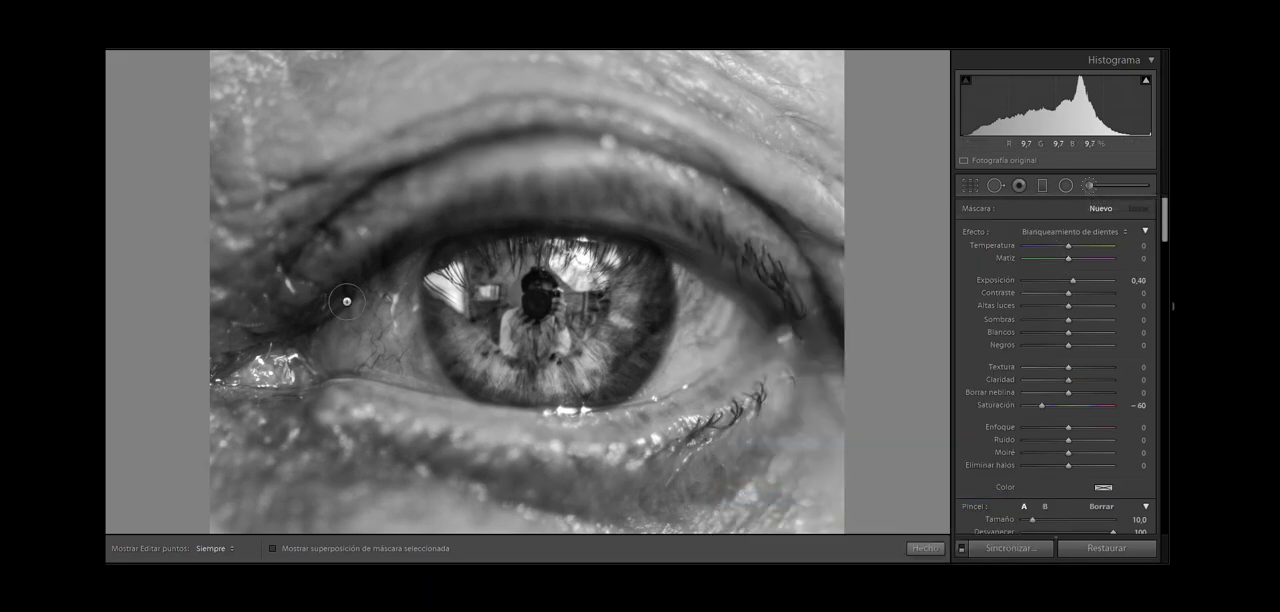
scroll(347, 301, down, 4)
mouse_move(341, 329)
mouse_down()
mouse_move(411, 270)
mouse_move(406, 318)
mouse_move(425, 372)
mouse_move(335, 356)
mouse_move(386, 352)
mouse_move(366, 332)
mouse_move(378, 320)
mouse_move(351, 354)
mouse_move(397, 293)
mouse_move(414, 352)
mouse_move(446, 386)
mouse_move(410, 332)
mouse_move(418, 261)
mouse_move(386, 323)
mouse_move(341, 336)
mouse_move(331, 362)
mouse_move(375, 364)
mouse_move(401, 272)
mouse_move(415, 269)
mouse_move(378, 289)
mouse_move(408, 274)
mouse_move(408, 327)
mouse_up()
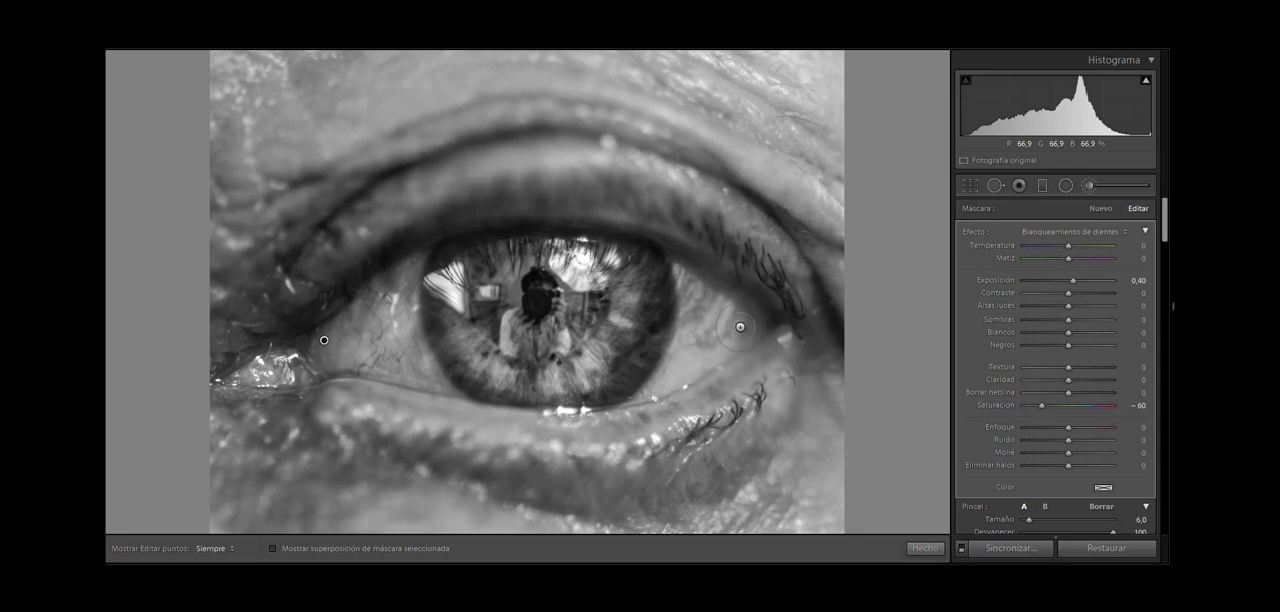
key(h)
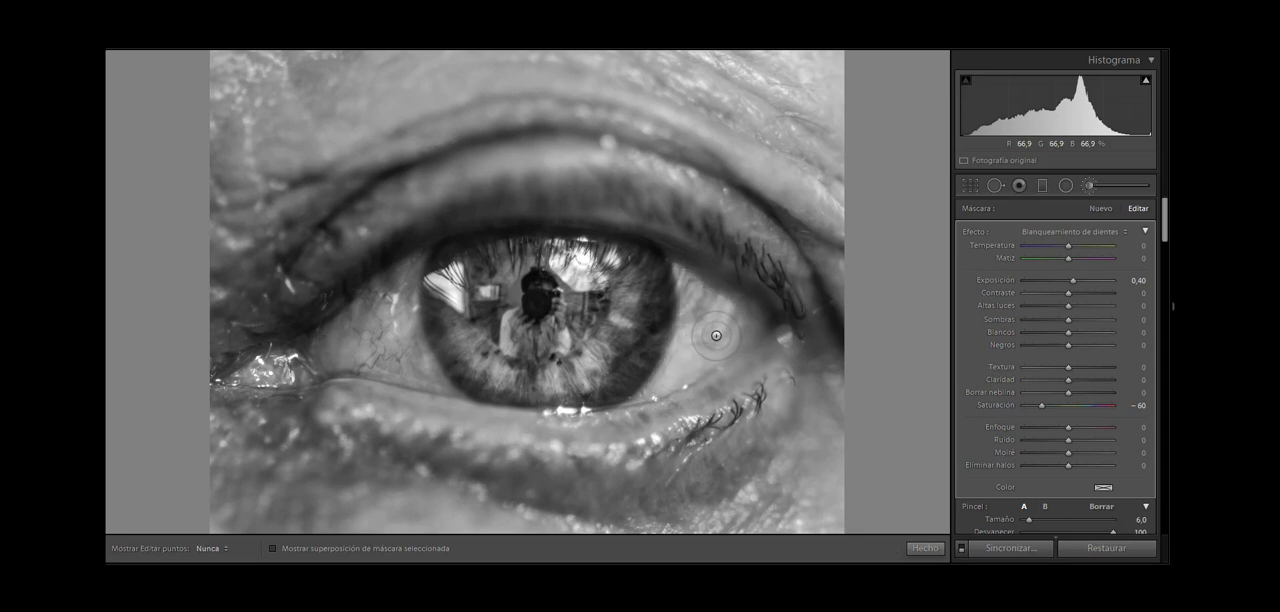
Step: Set the eye-white brush to Exposición 0,18, Saturación -44, Altas luces 20 and Blancos 8, and close the brush settings
key(h)
key(h)
key(h)
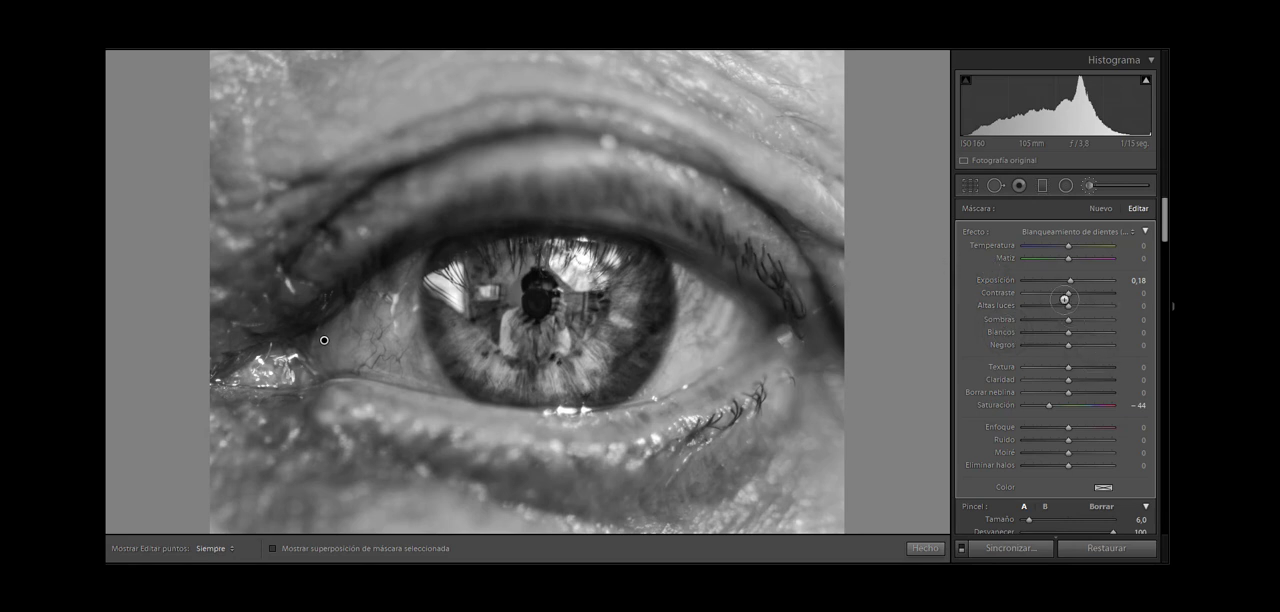
drag(1068, 305, 1075, 305)
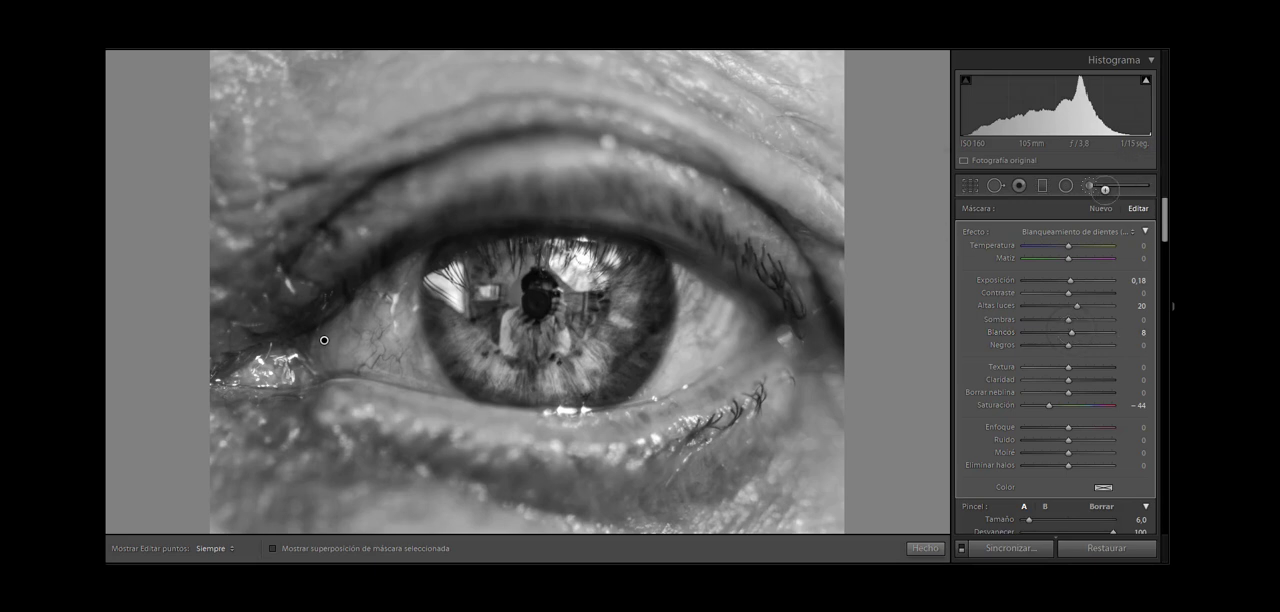
click(1089, 185)
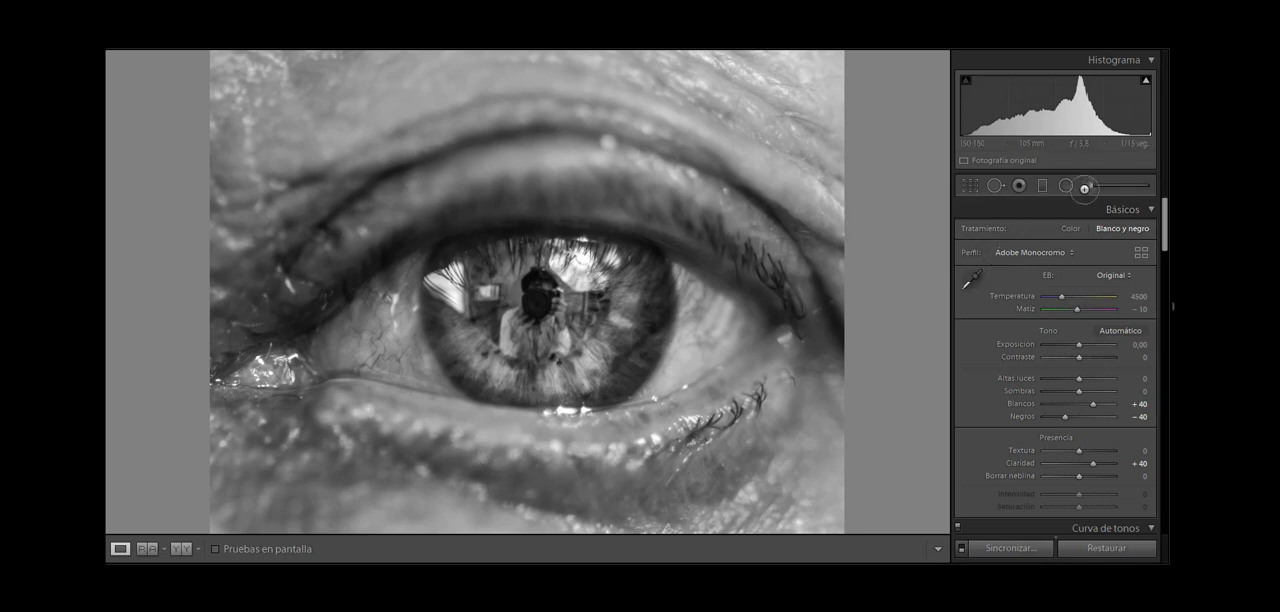
Step: Start a new adjustment brush with its effect values reset and paint over the pupil and the figure reflected in it
click(1085, 186)
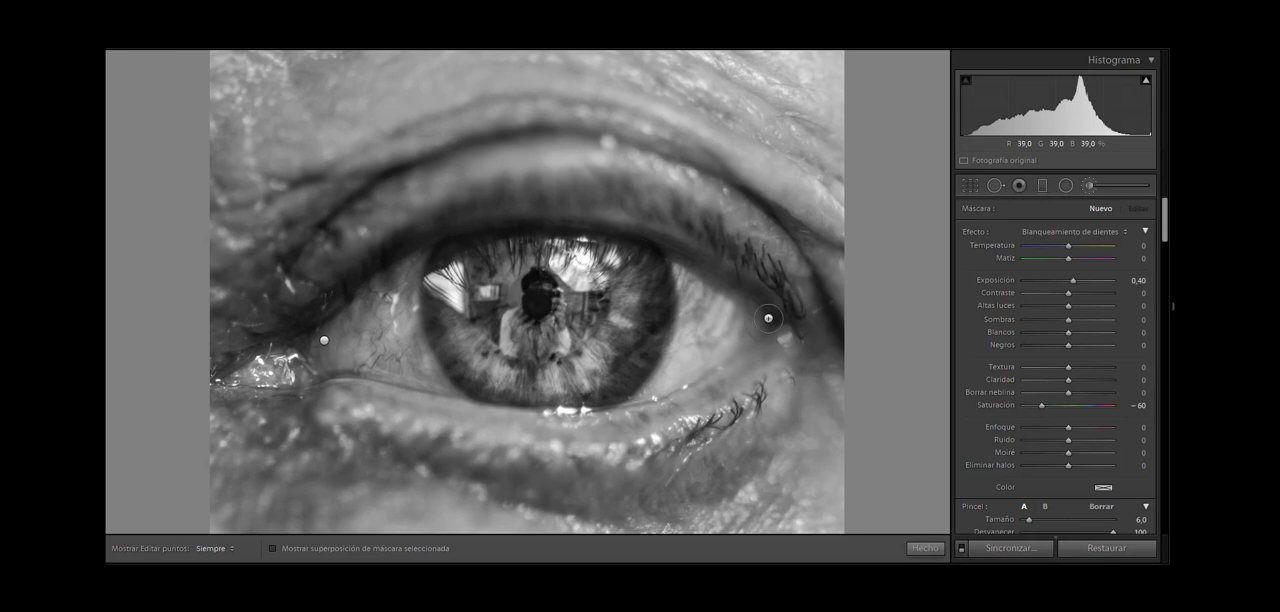
double_click(982, 232)
key(h)
key(h)
drag(660, 318, 662, 317)
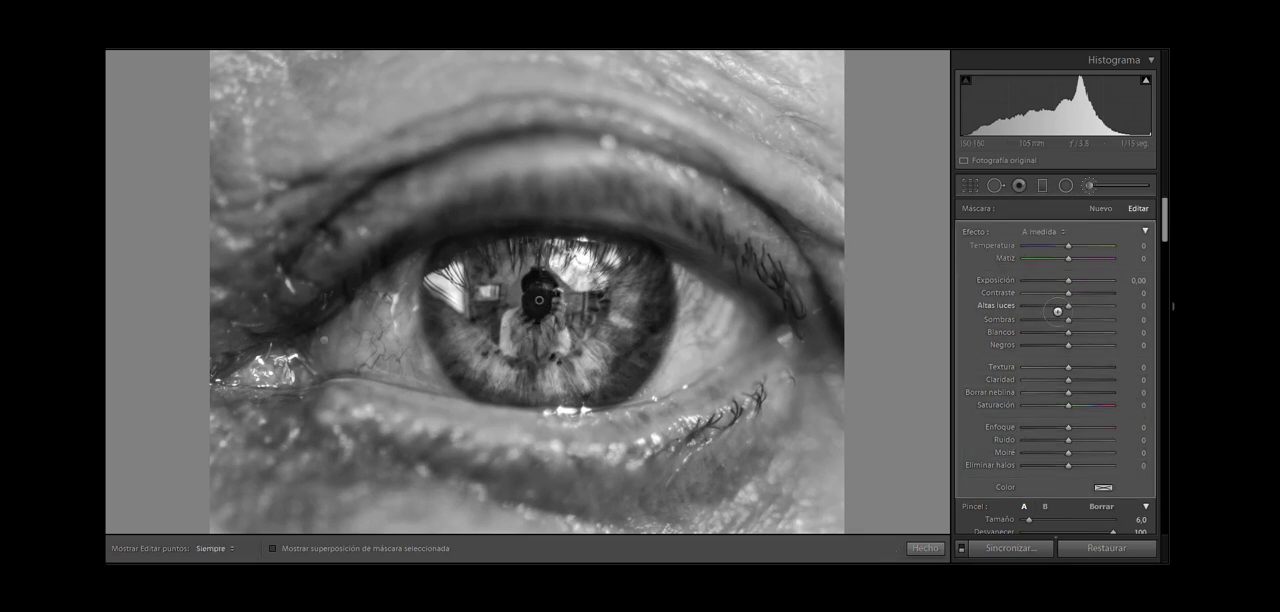
Step: Set the pupil brush to Claridad 14, Exposición 0,30, Blancos 9 and Negros 5
drag(1060, 363, 1066, 366)
drag(1068, 379, 1072, 378)
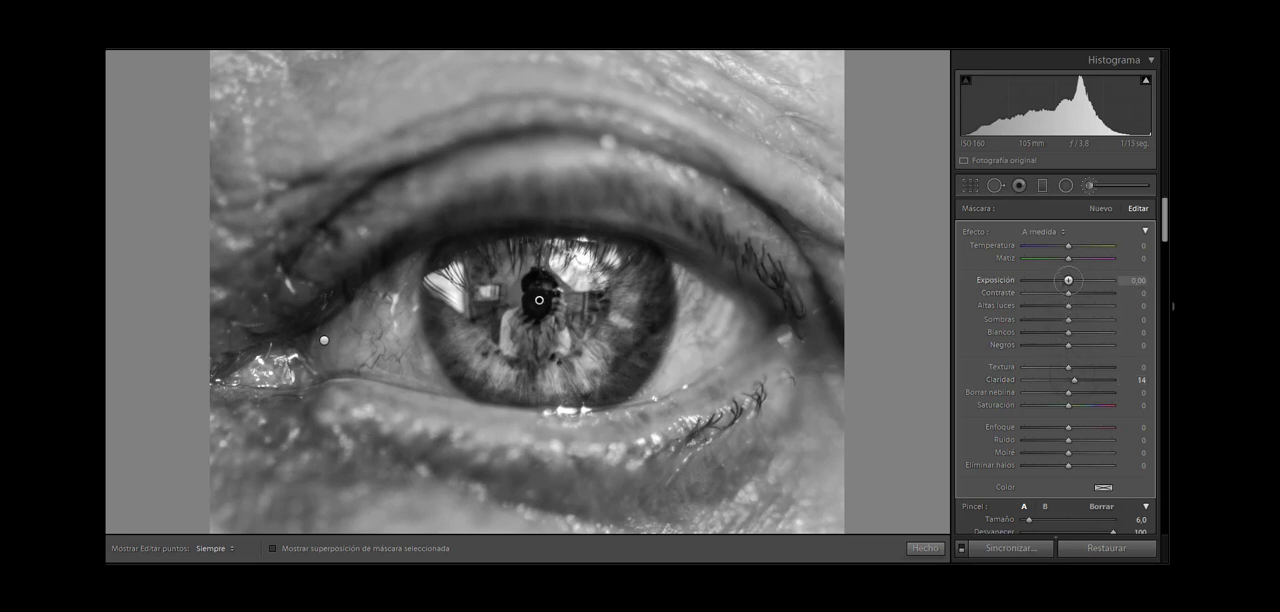
drag(1071, 280, 1072, 281)
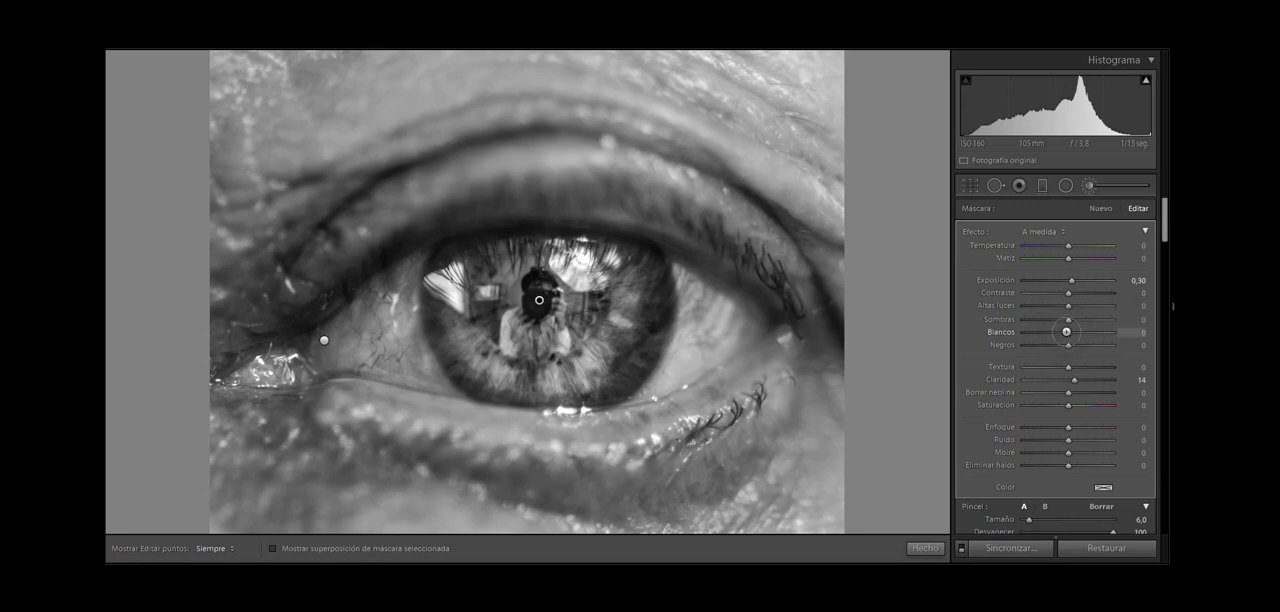
drag(1066, 331, 1071, 345)
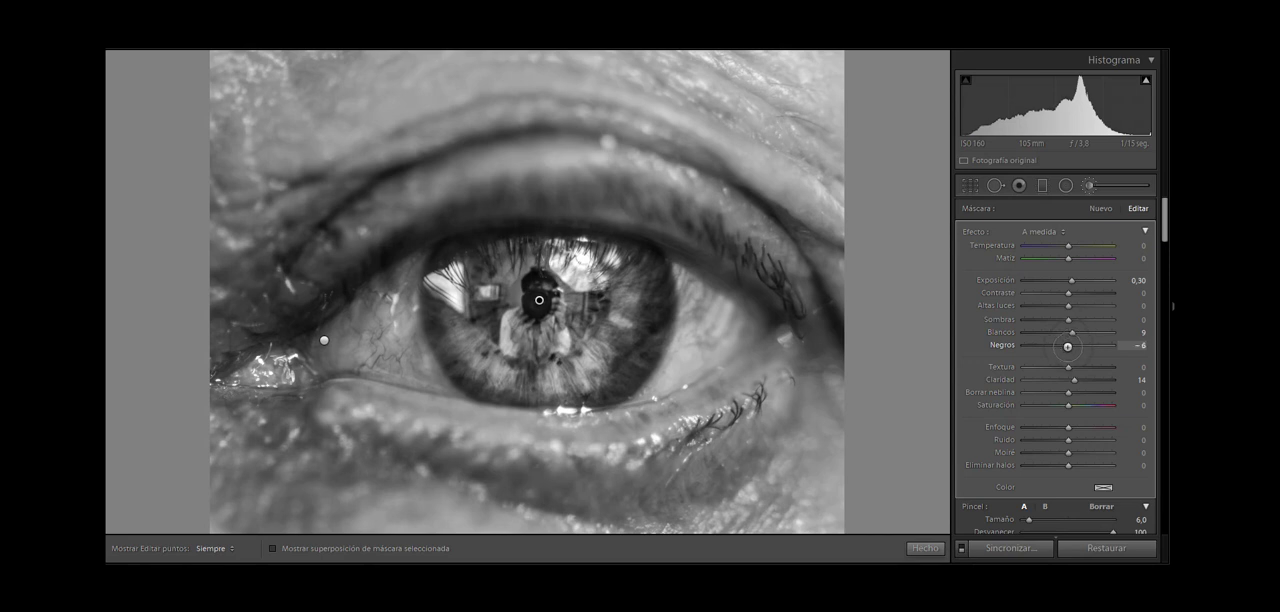
double_click(1070, 345)
Step: With the mask overlay shown, erase the excess around the reflected figure using a size 8,0 eraser, and hide the overlay
click(276, 547)
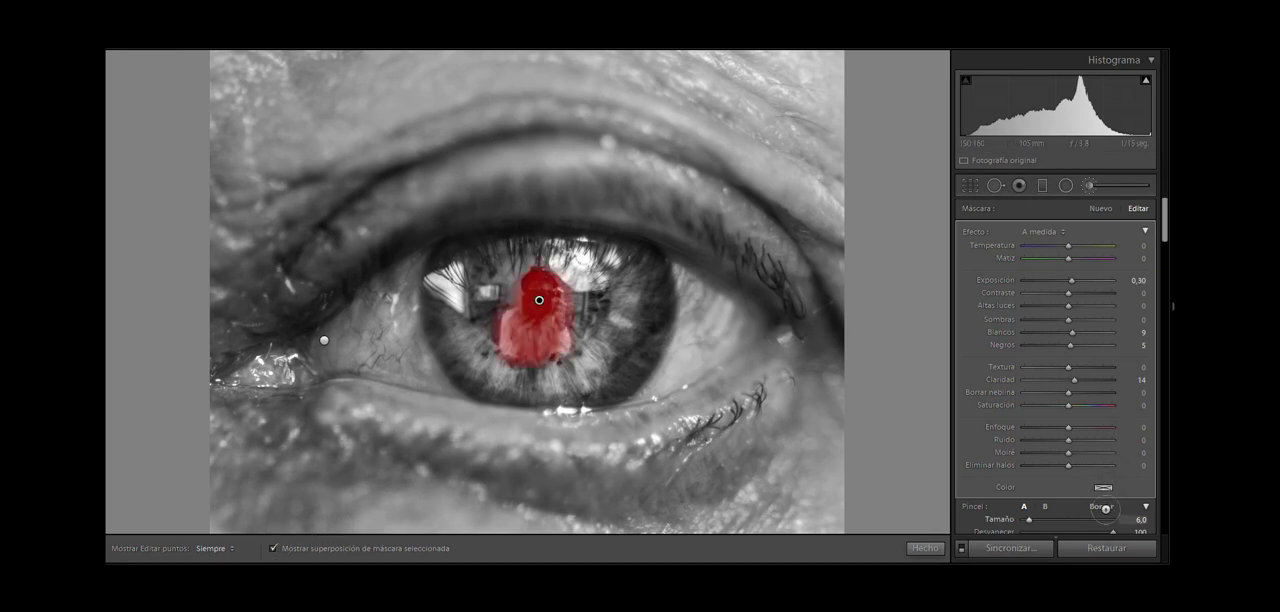
click(1103, 508)
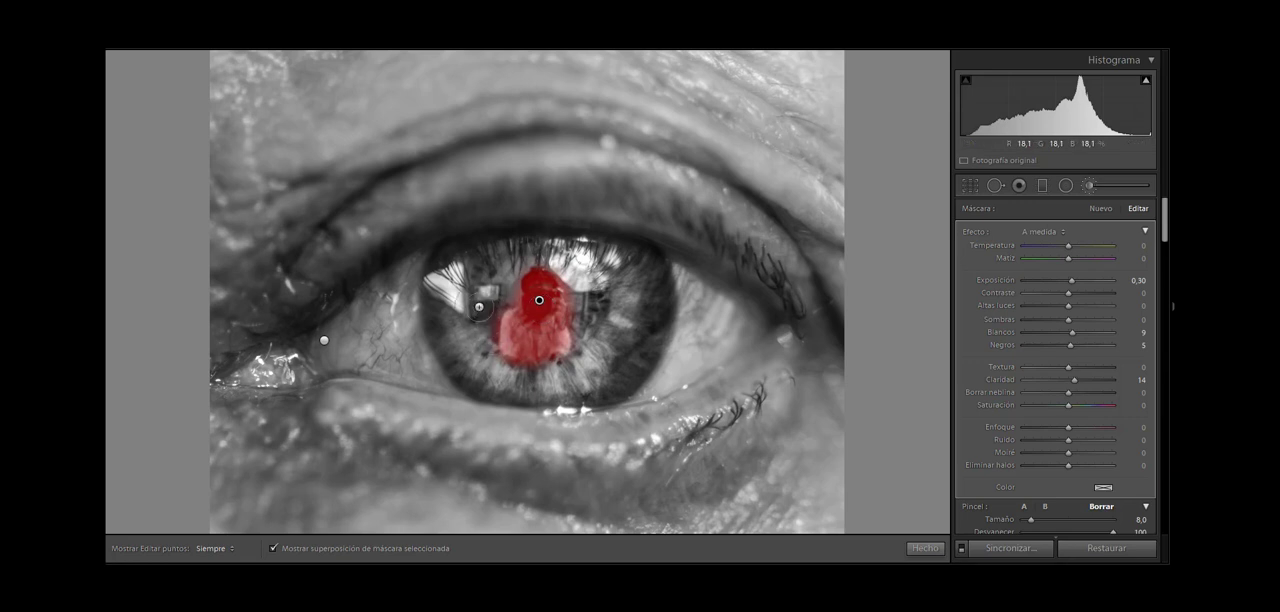
key(h)
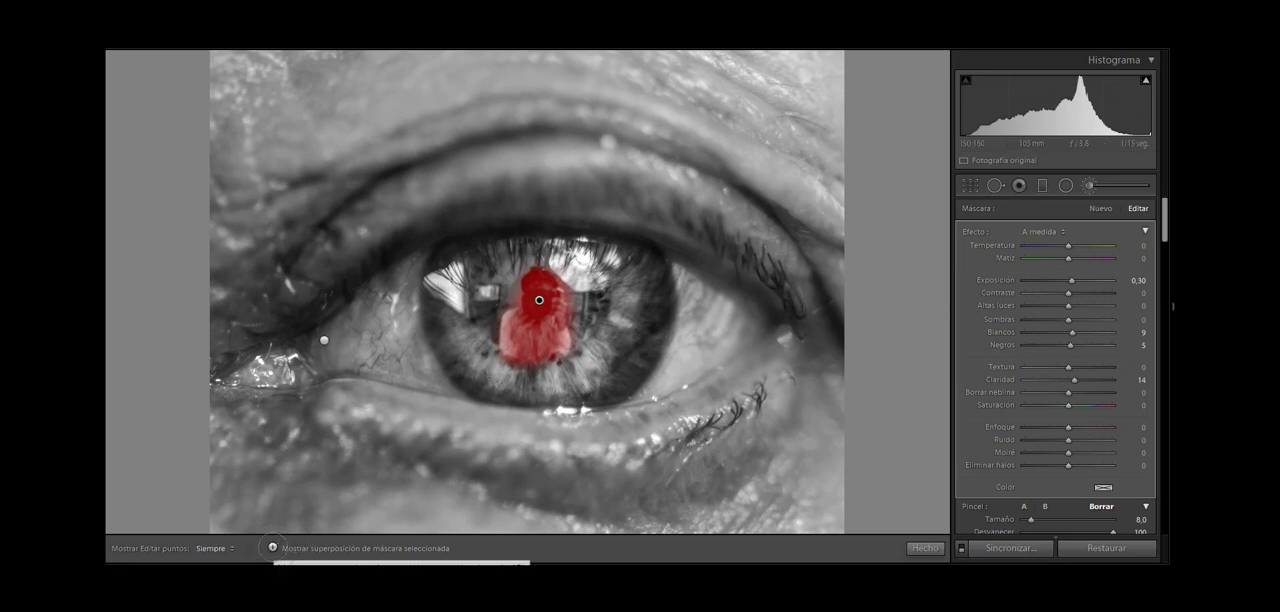
click(272, 548)
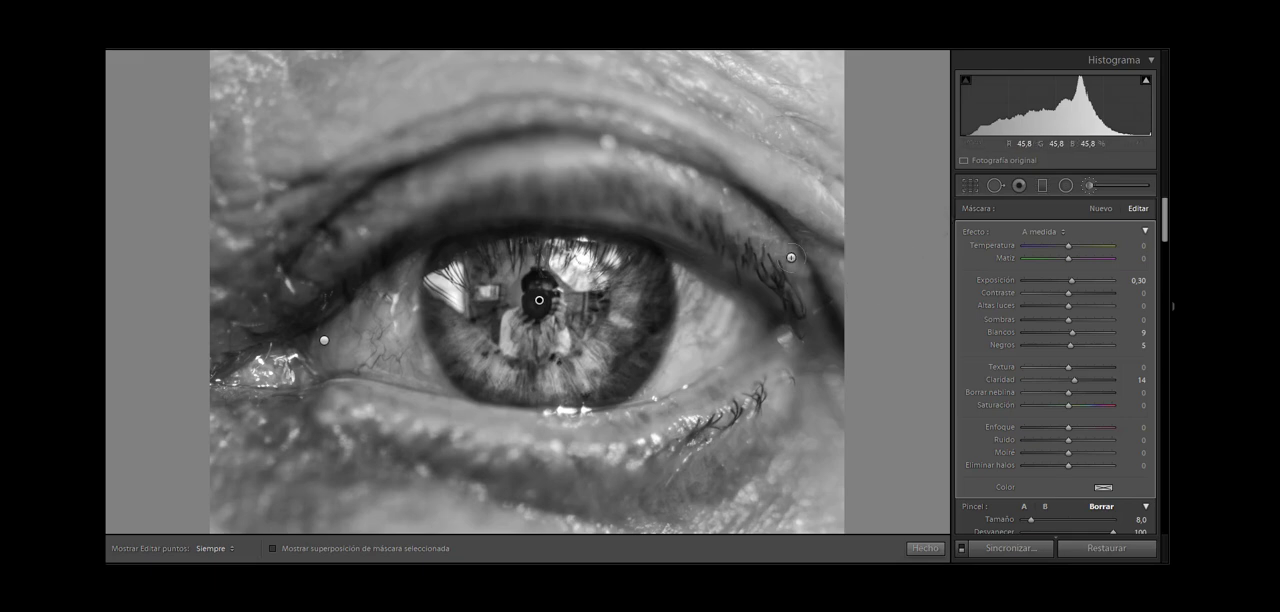
Step: Set the Enfoque Máscara to 94 in the photo's detail settings, using the black-and-white mask preview
key(ctrl+equal)
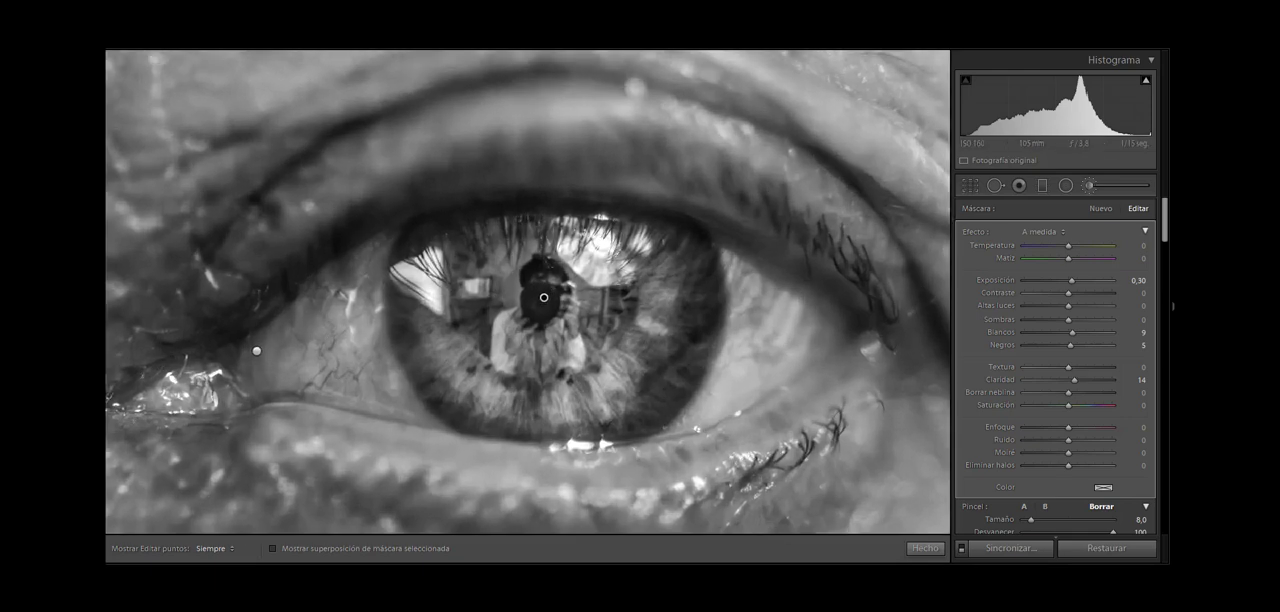
key(ctrl+minus)
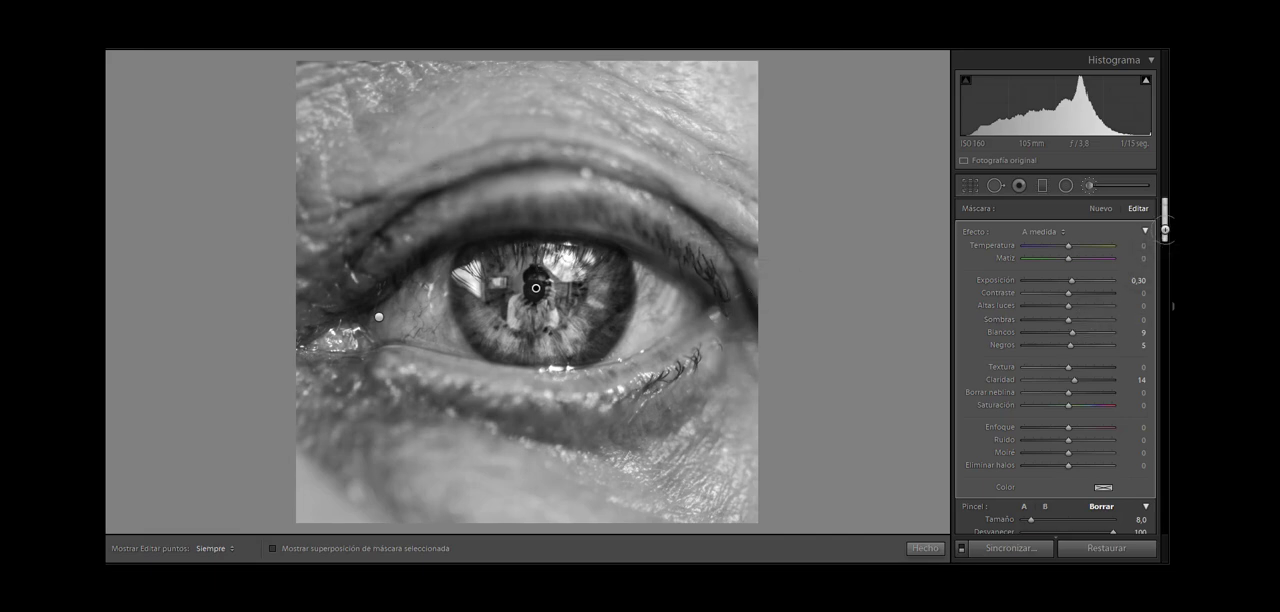
drag(1162, 234, 1169, 400)
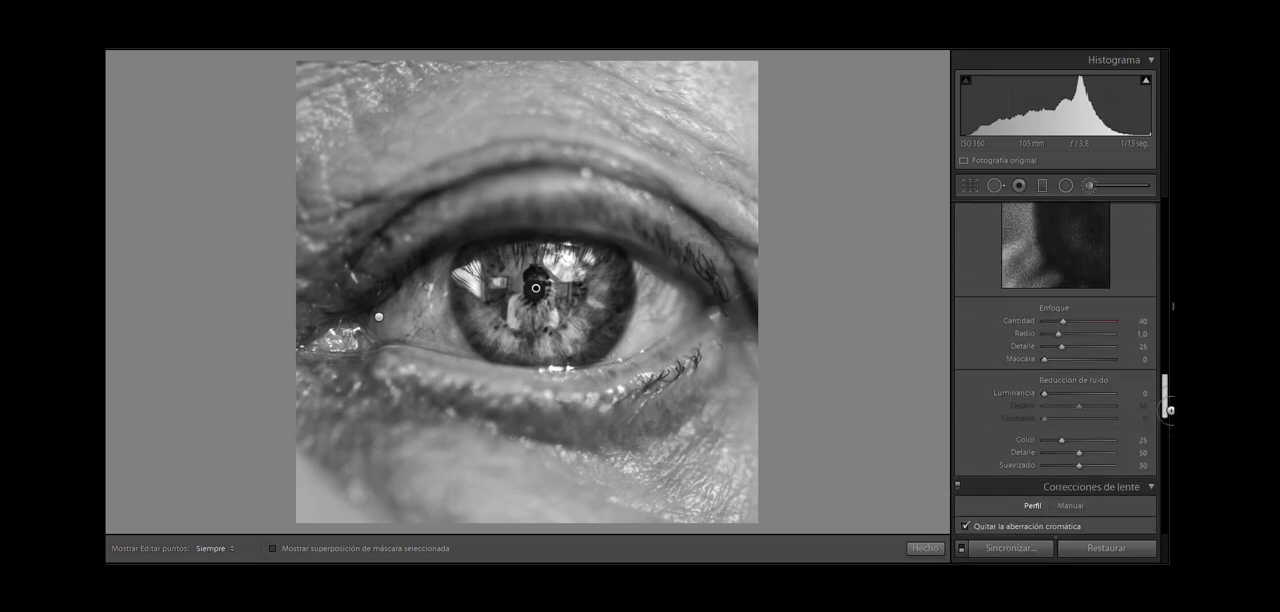
key(alt)
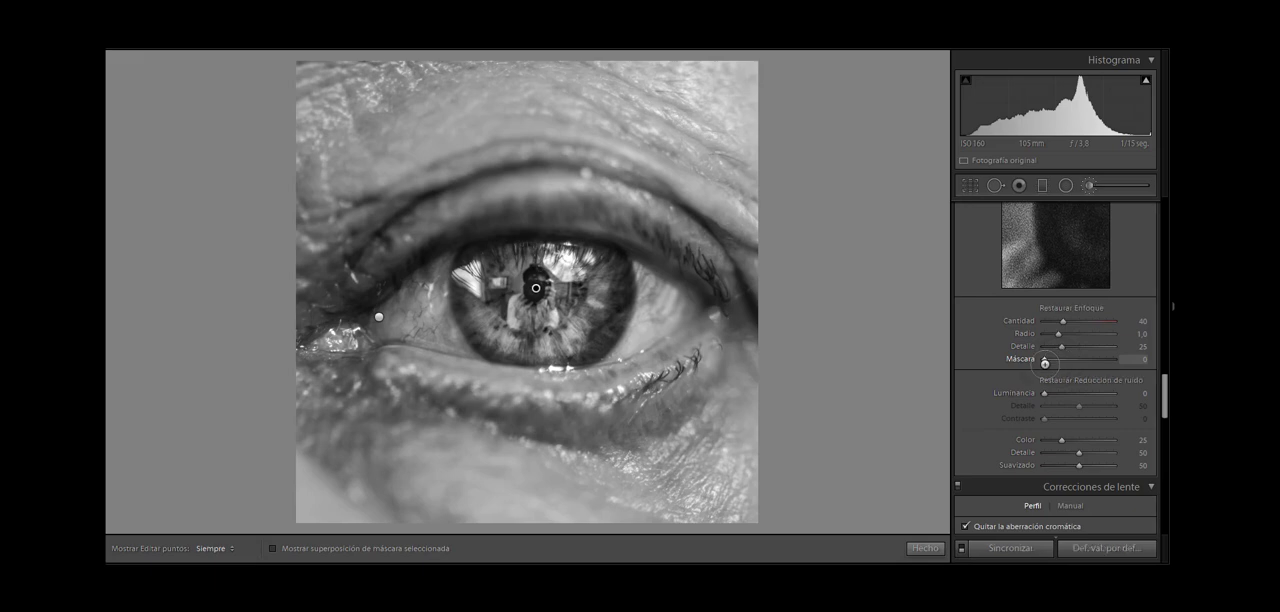
drag(1045, 358, 1108, 357)
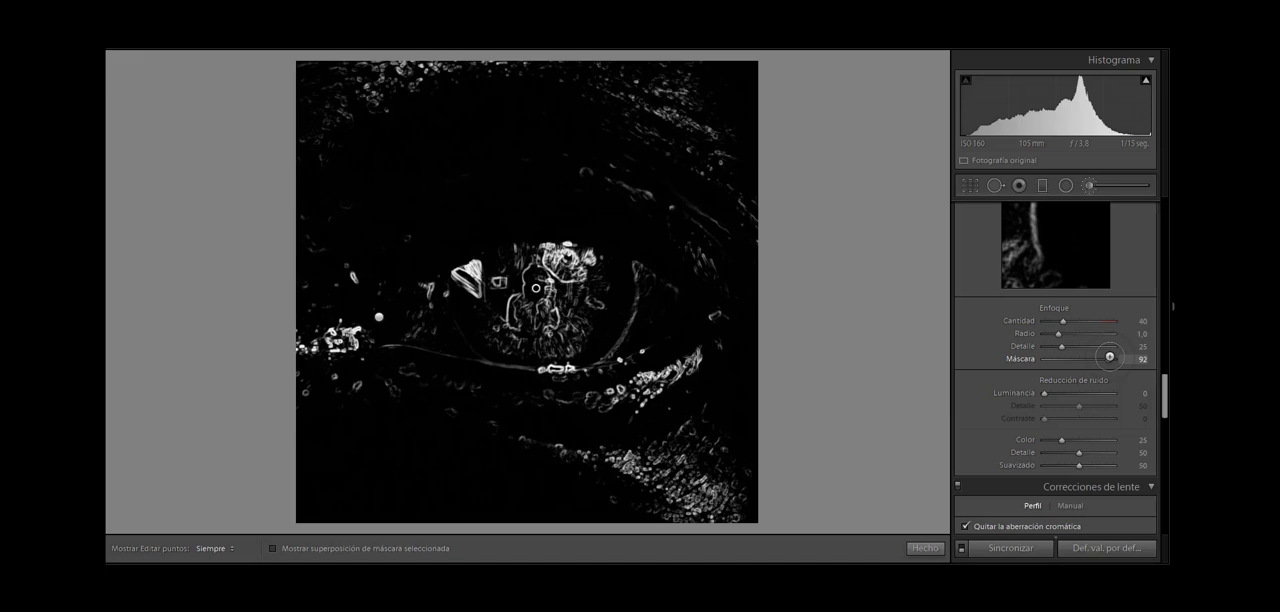
mouse_move(1110, 357)
mouse_down()
mouse_move(1058, 357)
mouse_move(1111, 357)
mouse_up()
key(alt)
key(alt)
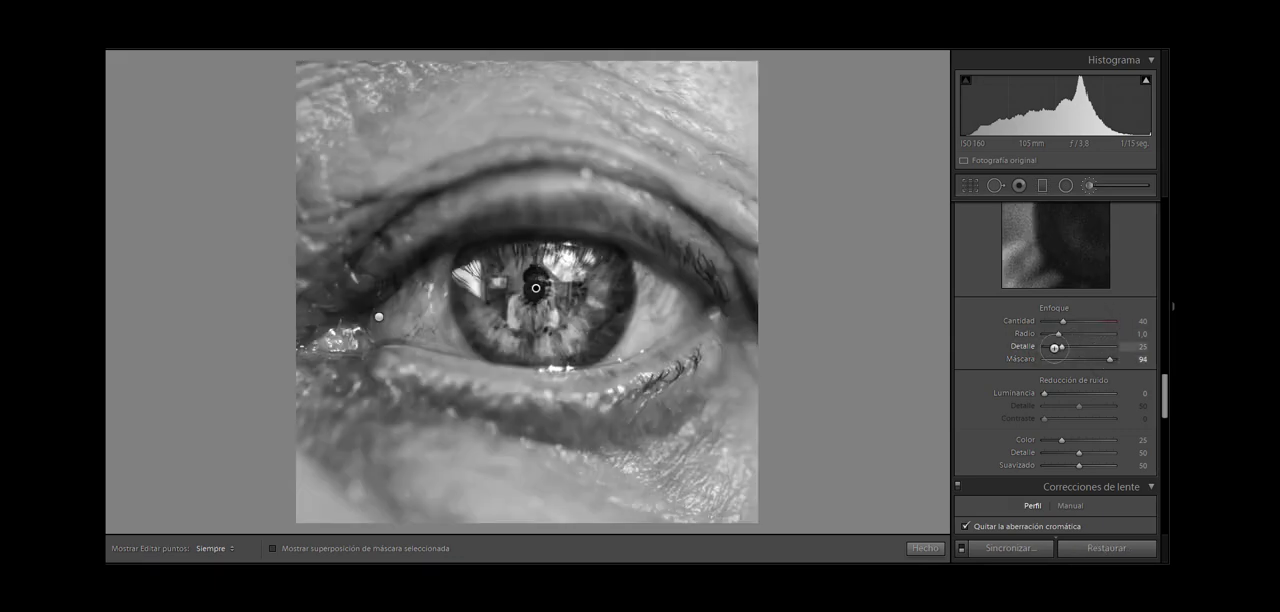
Step: Set the sharpening Detalle to 21 and adjust its Radio
key(alt)
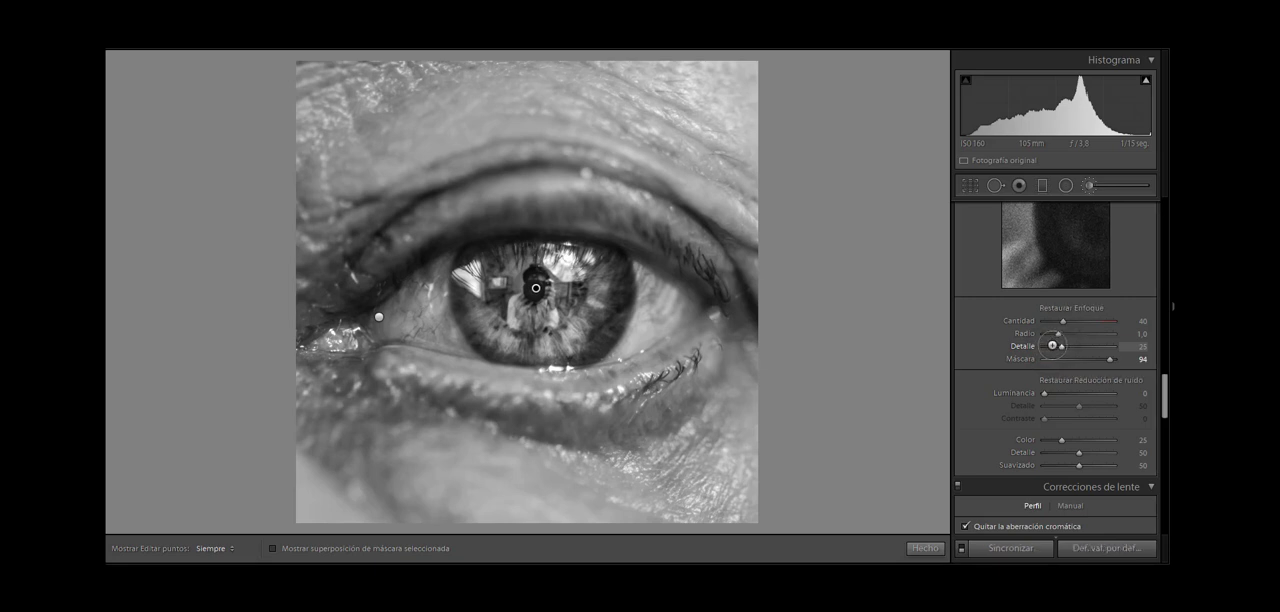
key(ctrl)
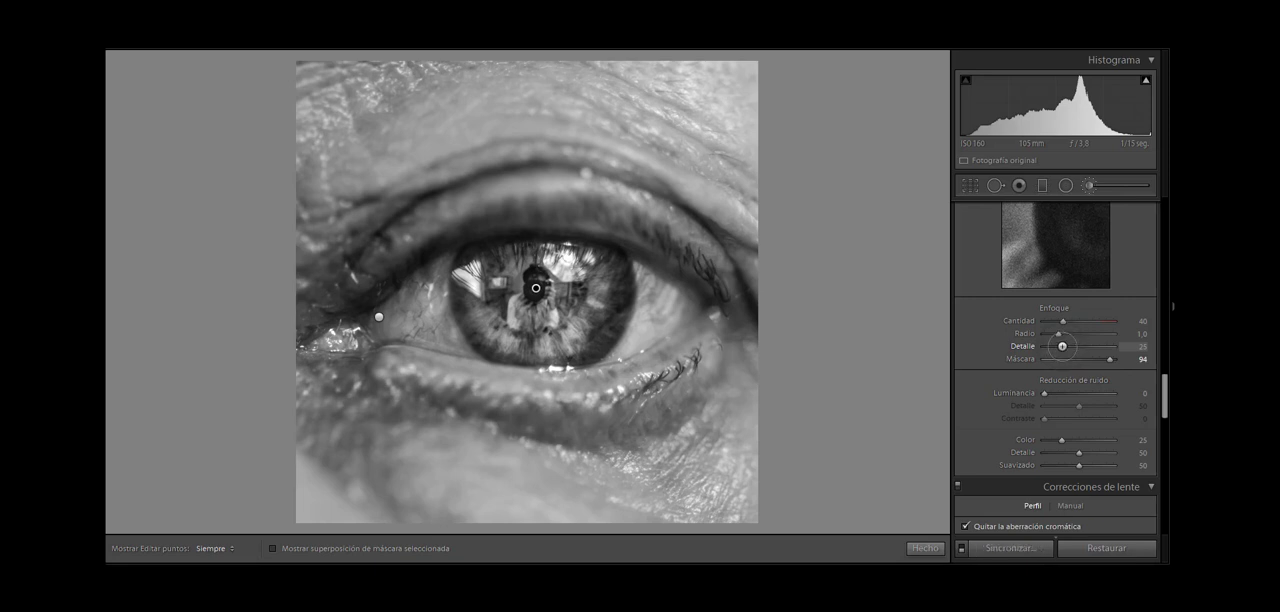
drag(1055, 345, 1056, 357)
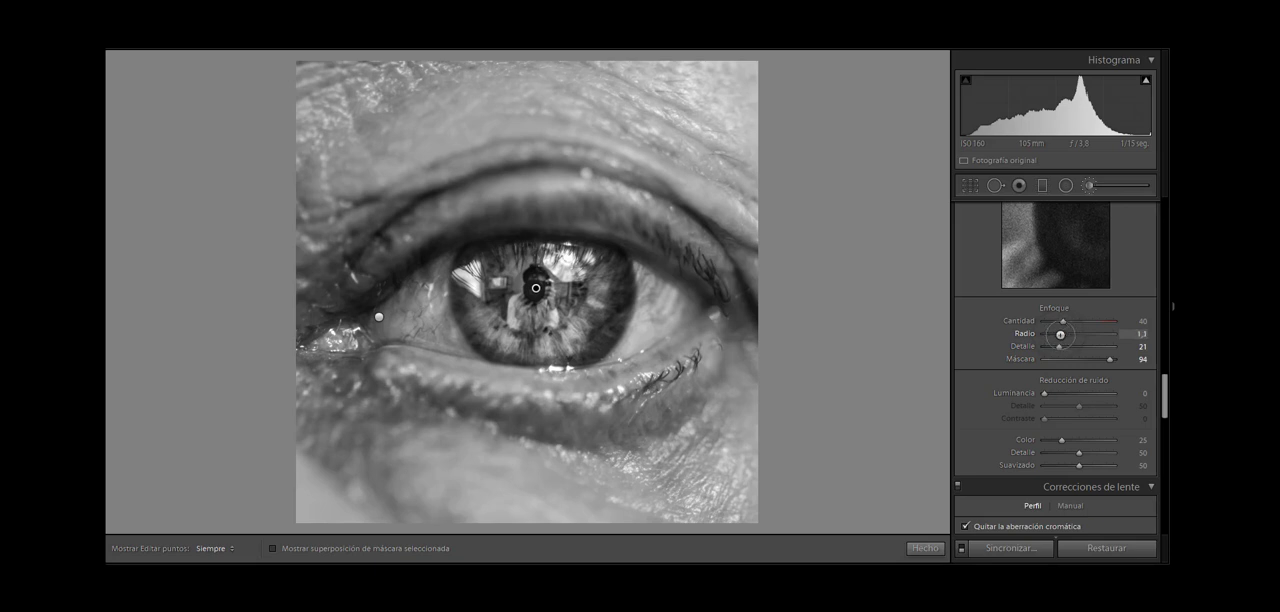
key(alt)
mouse_move(1061, 334)
mouse_down()
mouse_move(1101, 334)
mouse_move(1086, 334)
mouse_up()
Step: In the non-inverted radial filter, erase the mask from the iris and eye whites with a size 8,0 brush, checking against the mask overlay
click(1063, 183)
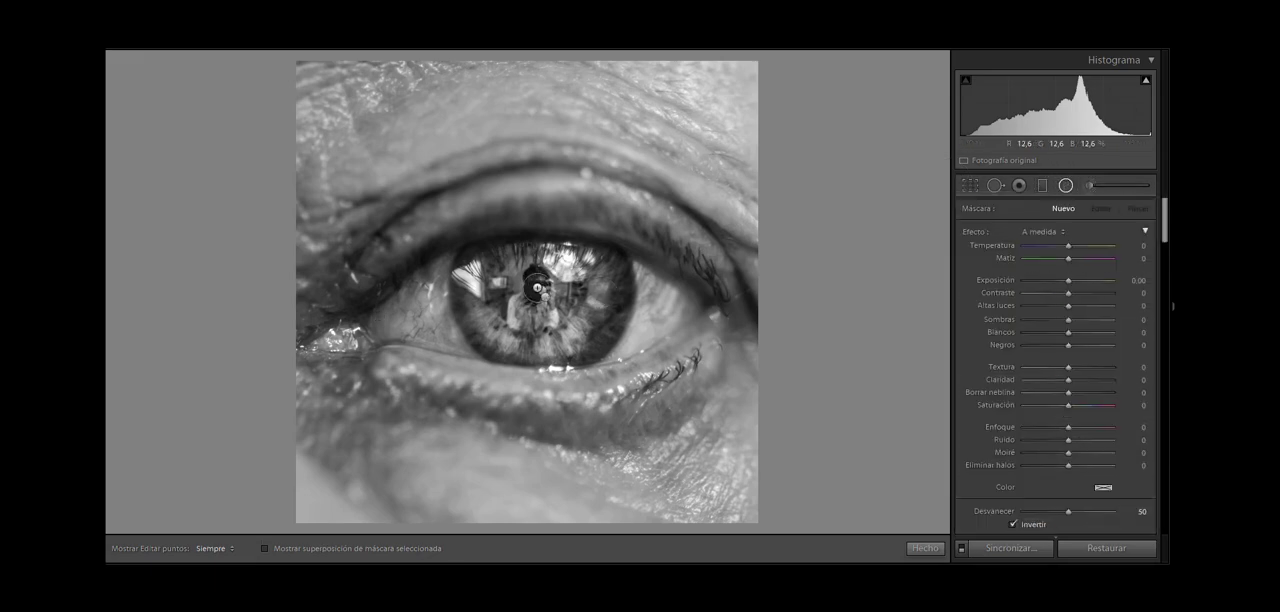
click(545, 296)
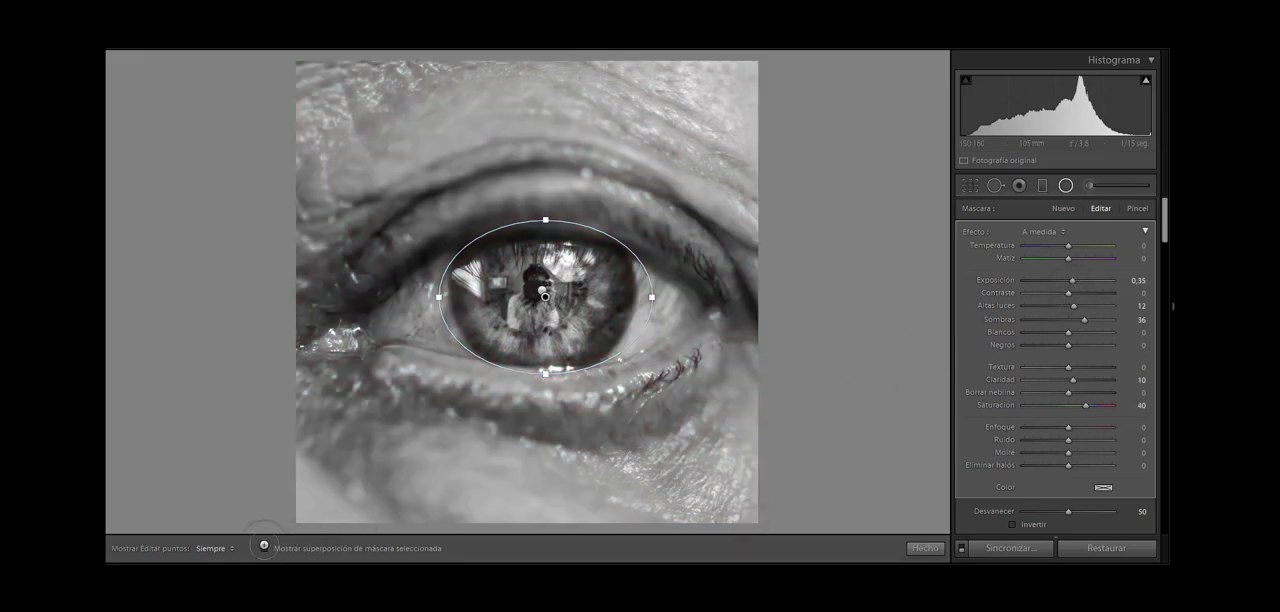
click(265, 548)
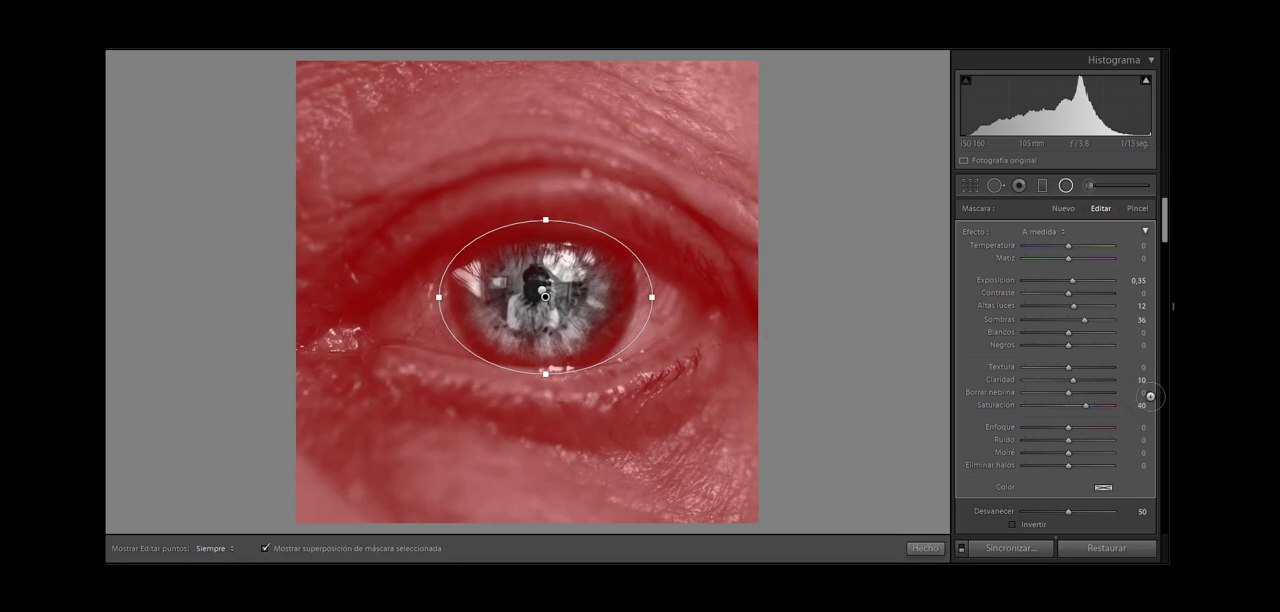
click(1140, 207)
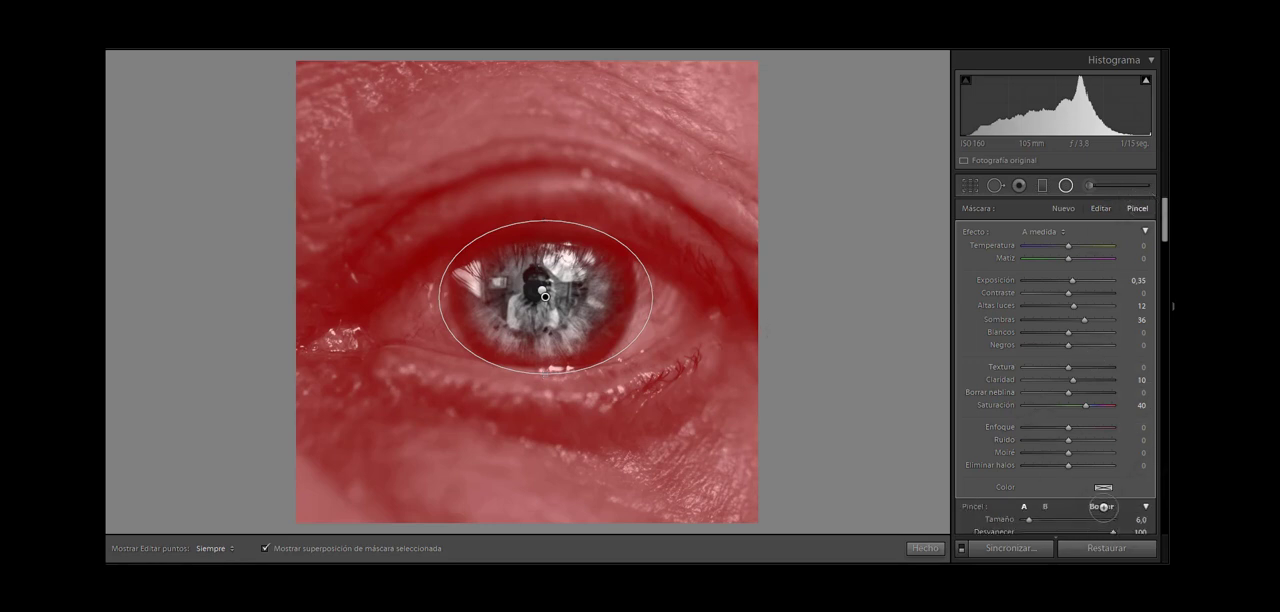
click(1102, 507)
key(h)
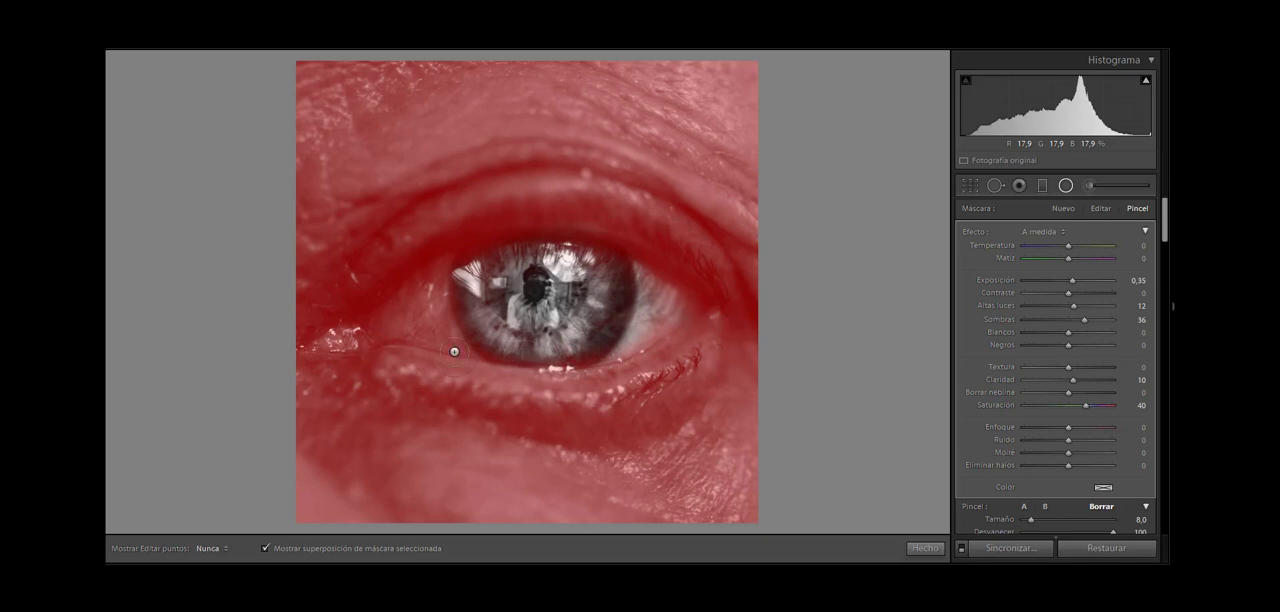
mouse_move(434, 290)
mouse_down()
mouse_move(382, 318)
mouse_move(446, 278)
mouse_up()
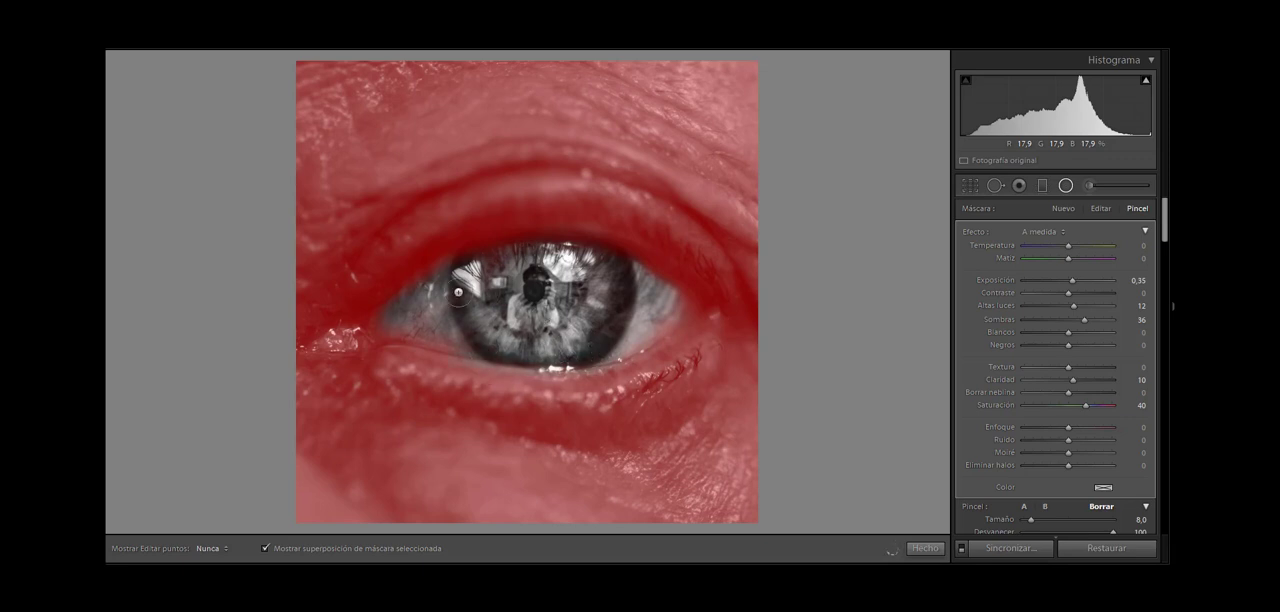
key(h)
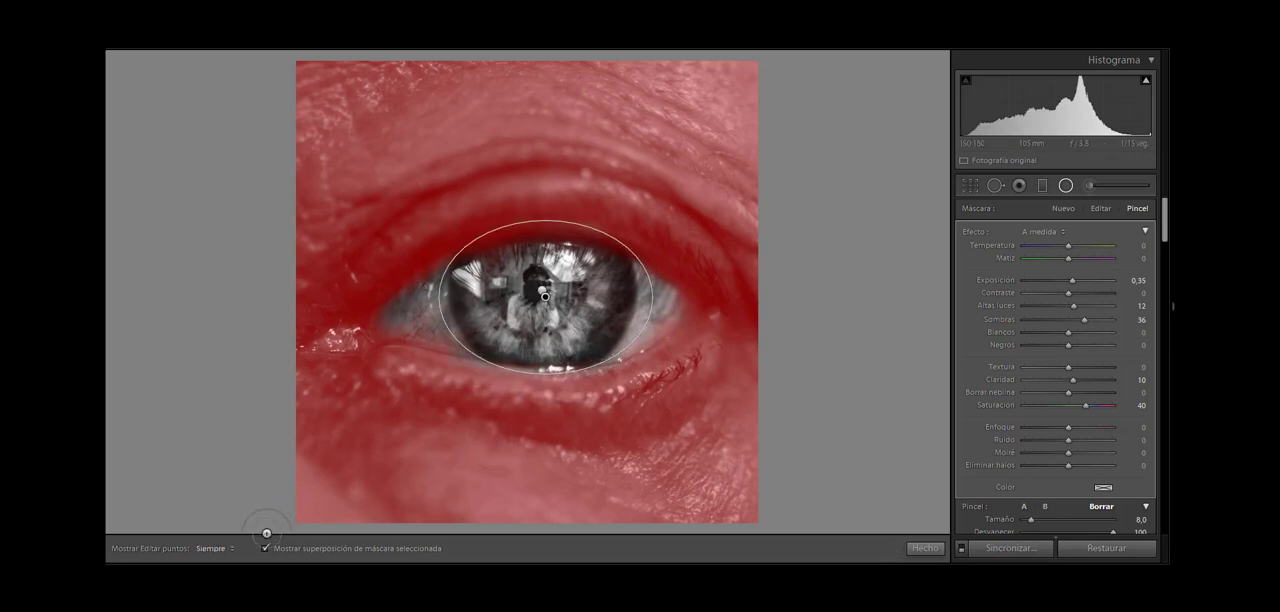
click(263, 547)
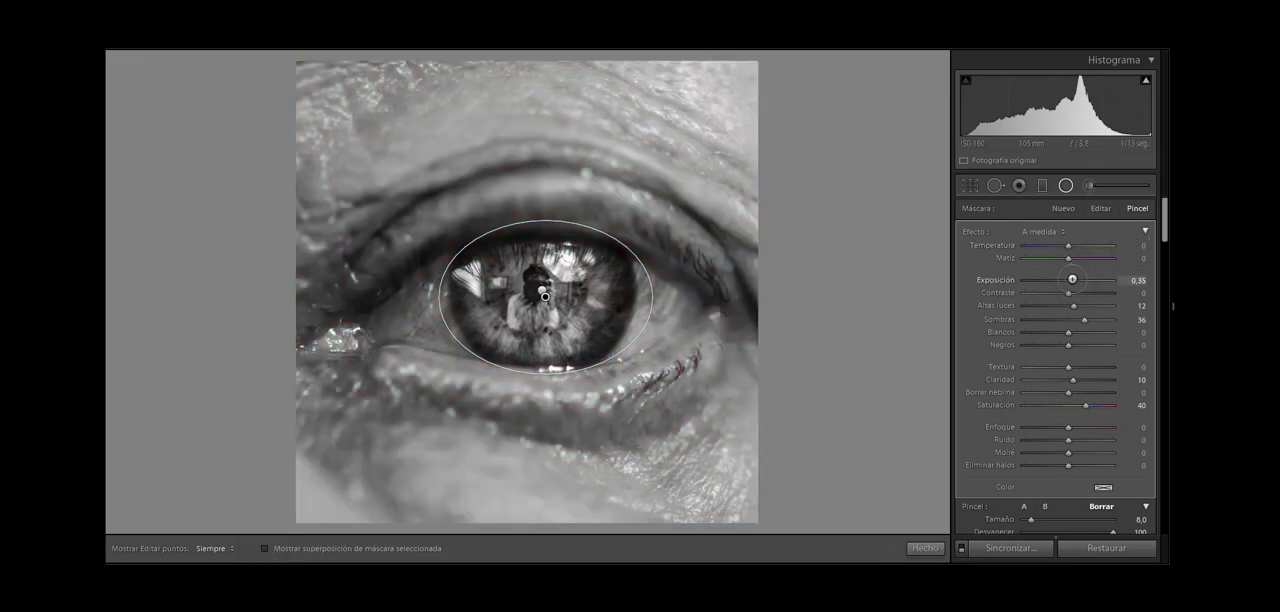
Step: Fine-tune the radial filter around the iris: set Exposición to 0,24, Altas luces to −15 and Textura to 6
drag(1072, 279, 1070, 279)
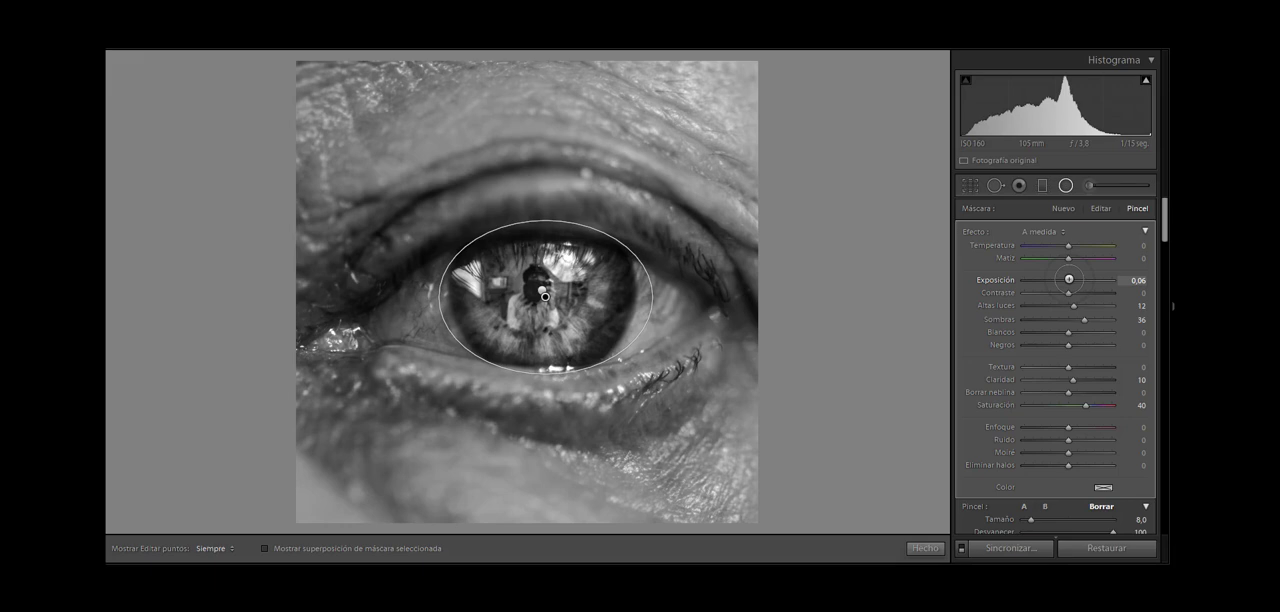
drag(1070, 279, 1072, 279)
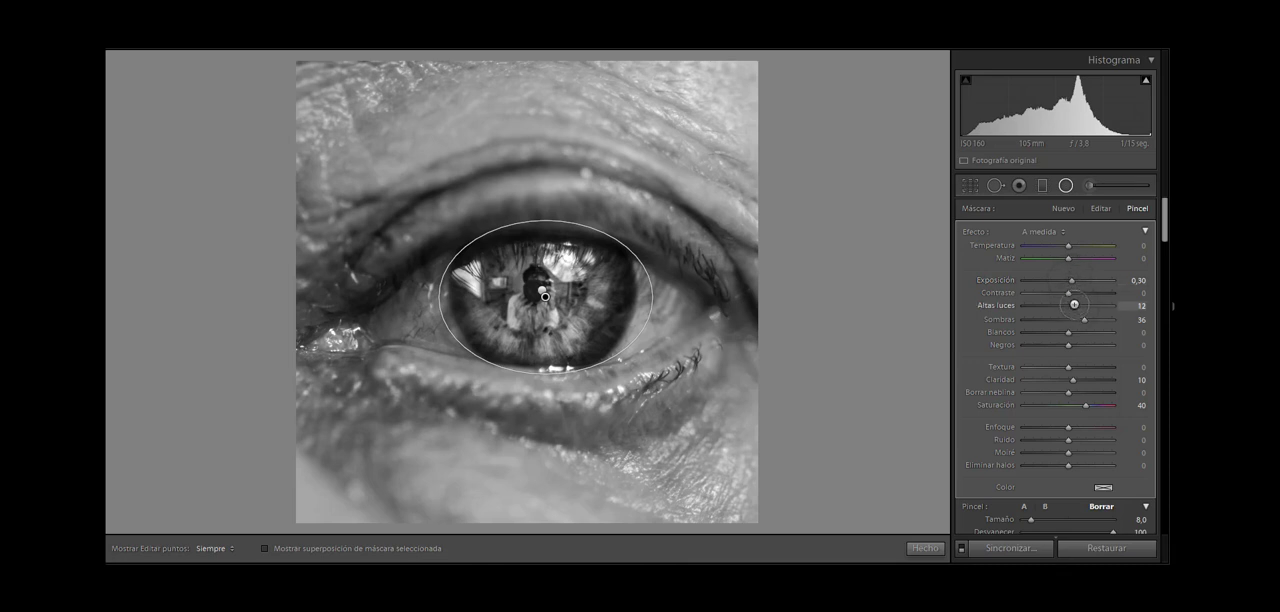
drag(1074, 304, 1061, 309)
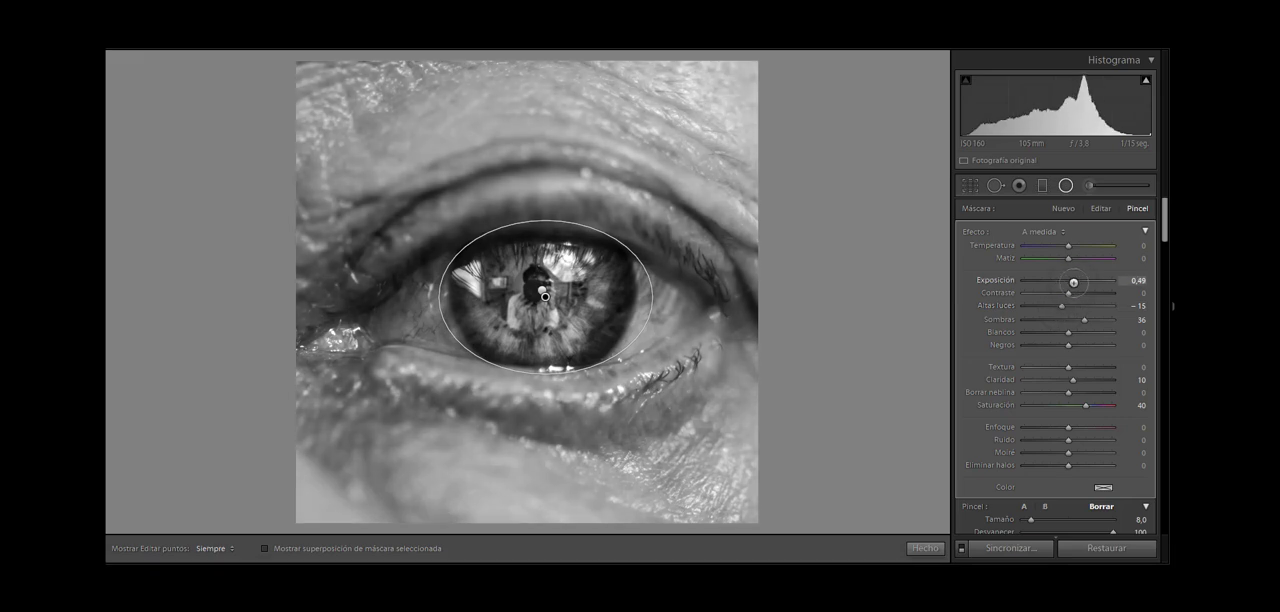
drag(1072, 283, 1070, 284)
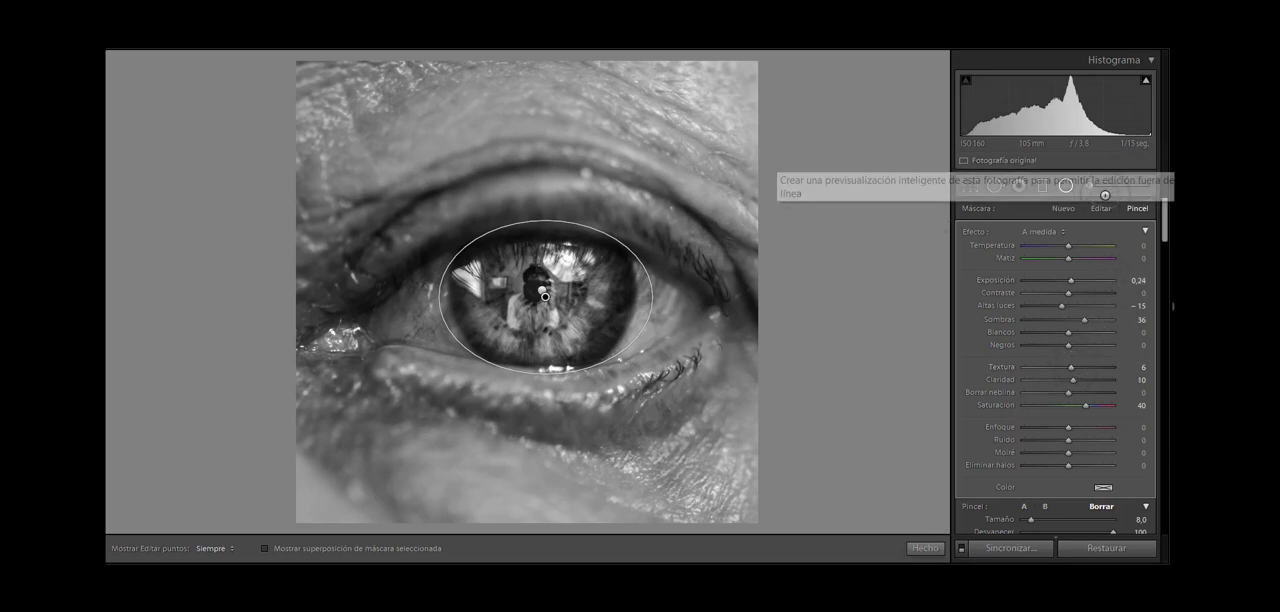
Step: Shape the RGB tone curve into a gentle contrast curve with four points, raising the highlights and slightly lowering the midtones and shadows
drag(1162, 212, 1168, 308)
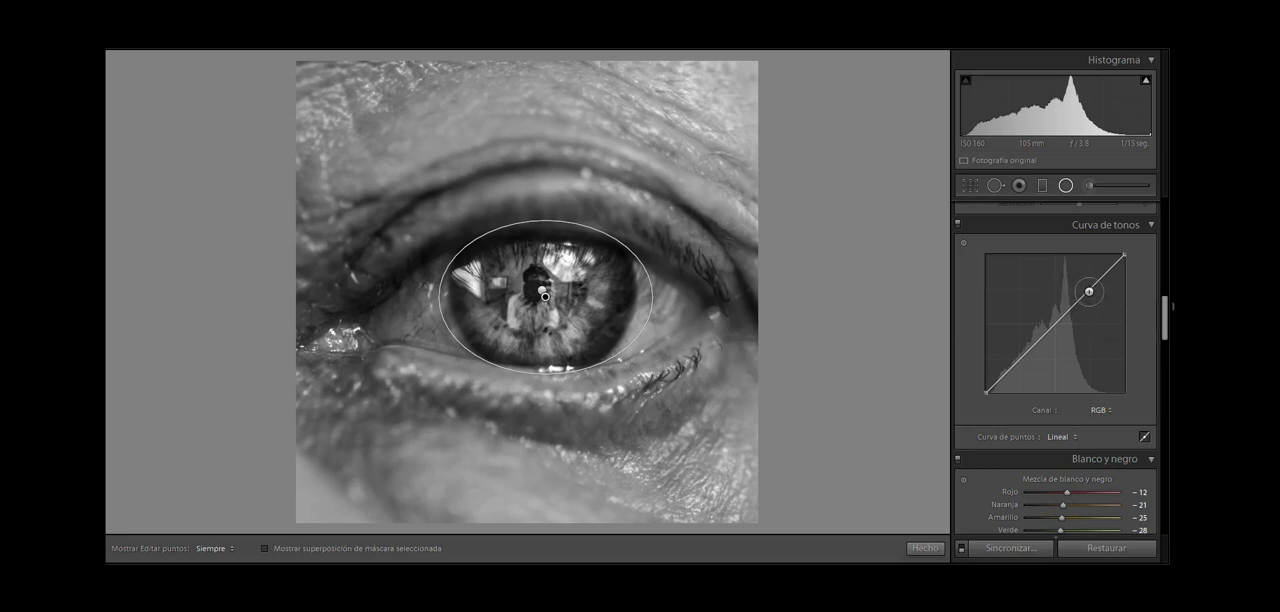
click(1092, 290)
drag(1064, 321, 1054, 333)
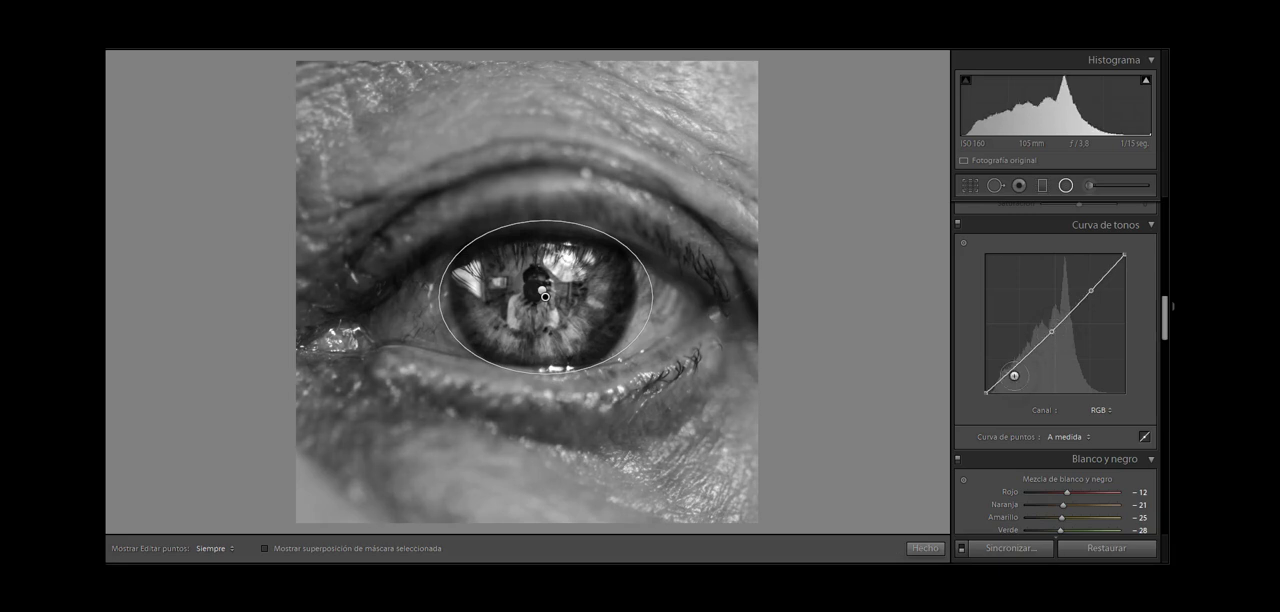
click(1011, 371)
drag(1090, 291, 1090, 280)
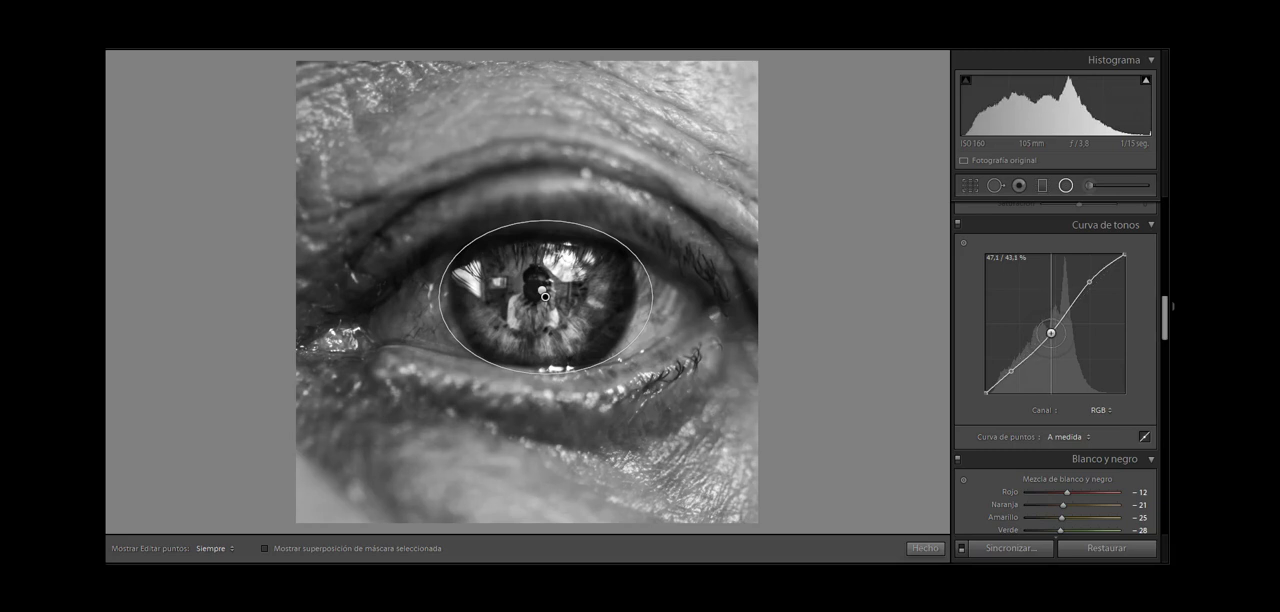
drag(1050, 333, 1054, 334)
drag(1016, 369, 1012, 371)
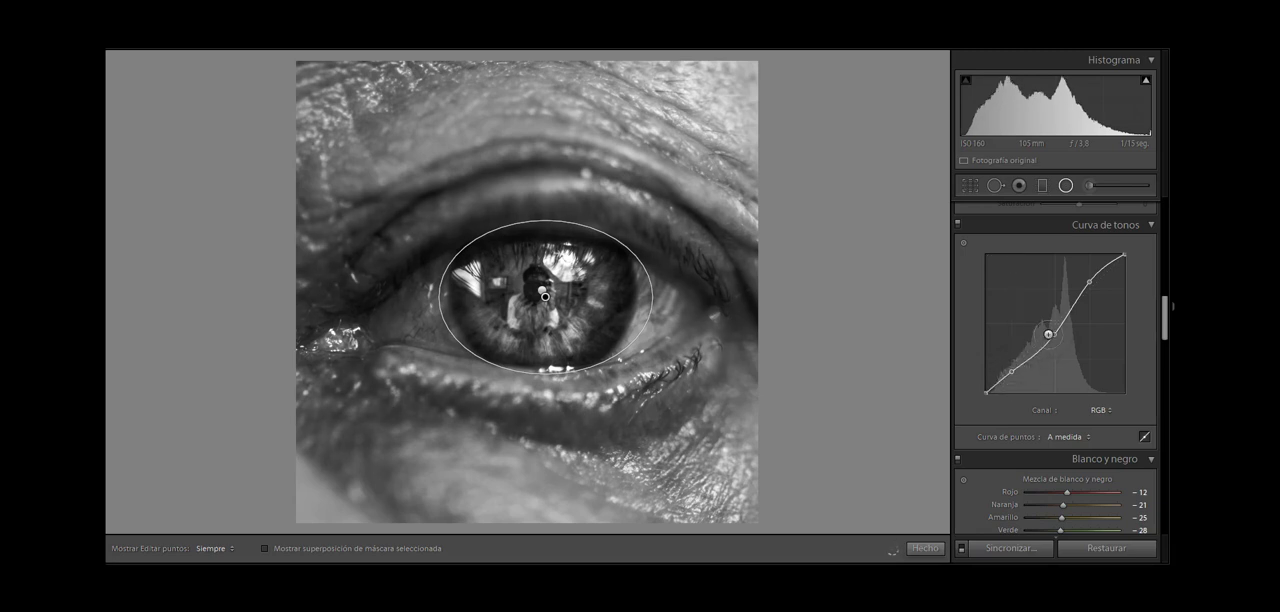
drag(1056, 339, 1055, 337)
drag(1053, 333, 1065, 311)
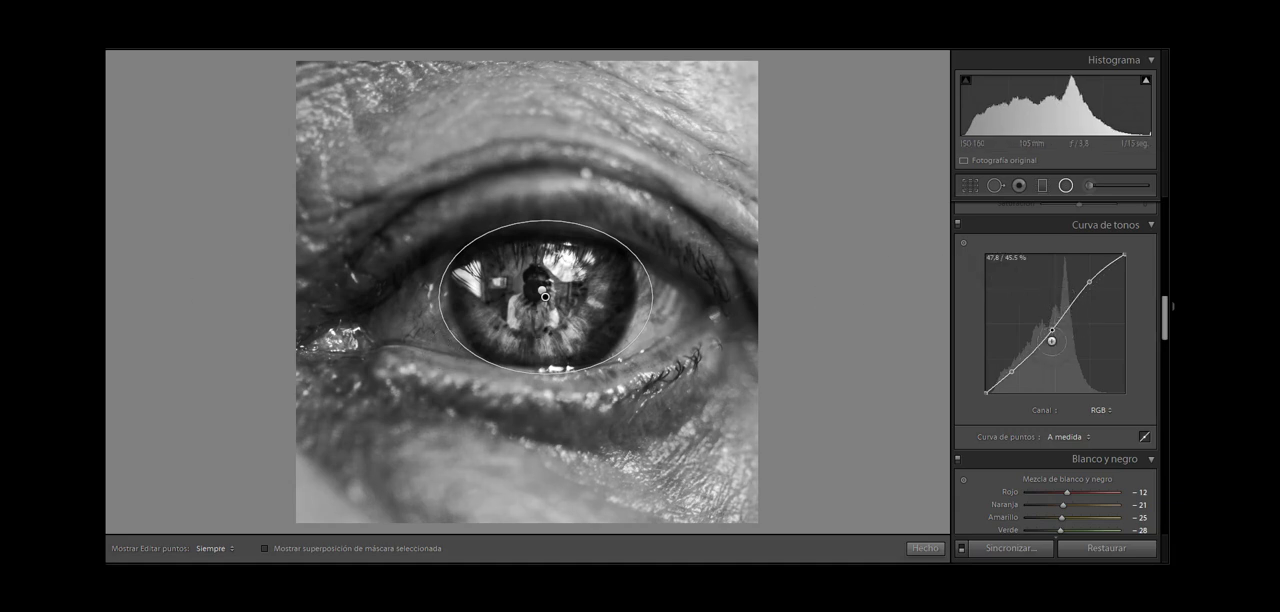
drag(1039, 346, 1039, 344)
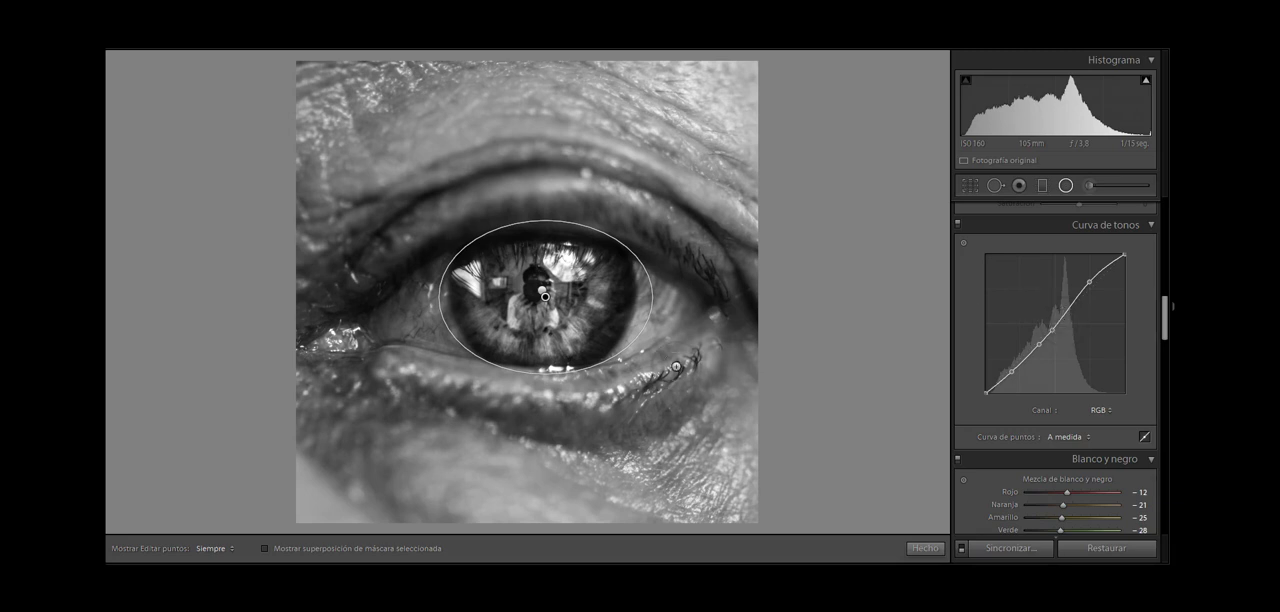
Step: Undo and redo the tone curve to compare the photo without and with it, and close the radial filter
key(ctrl+z)
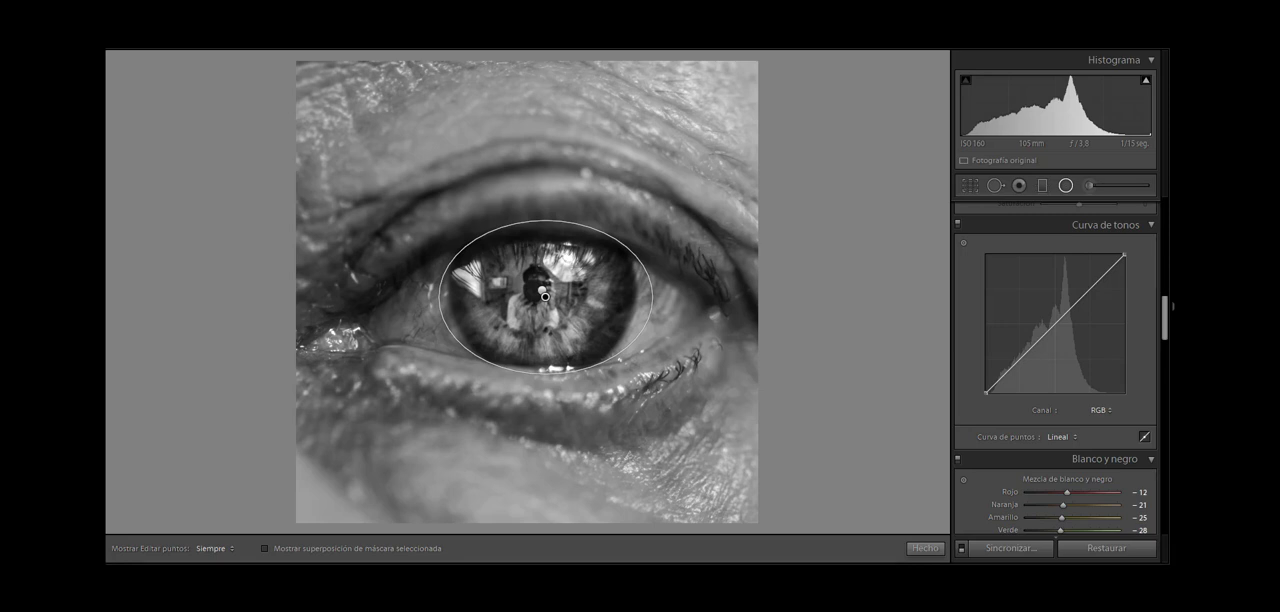
key(ctrl+y)
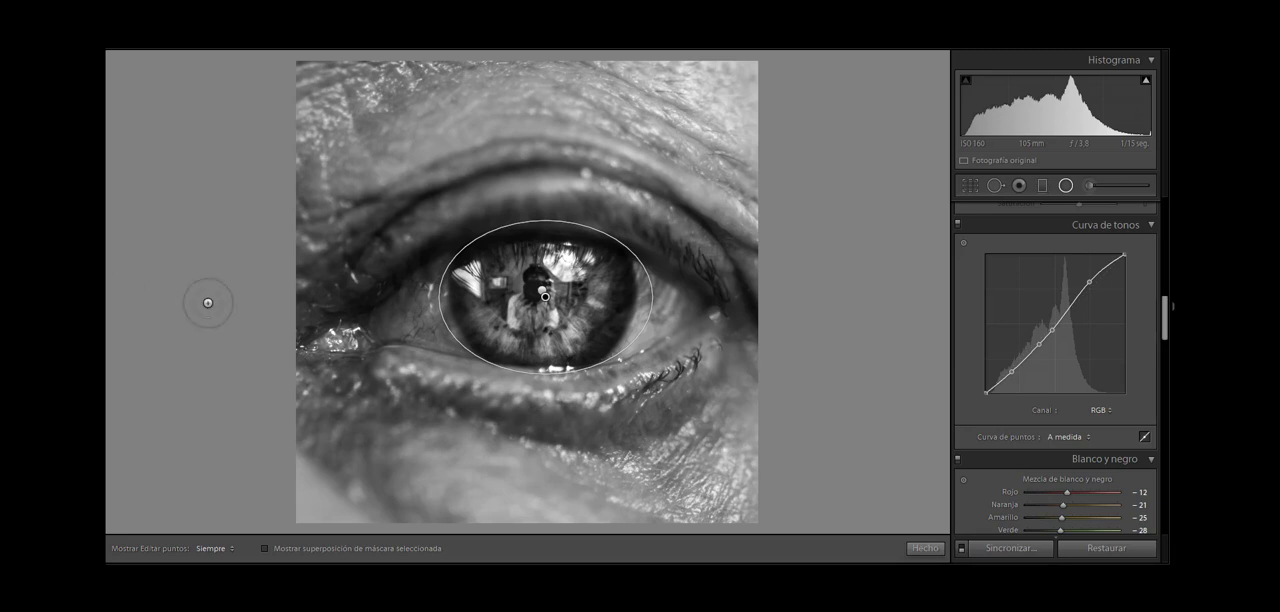
click(1066, 184)
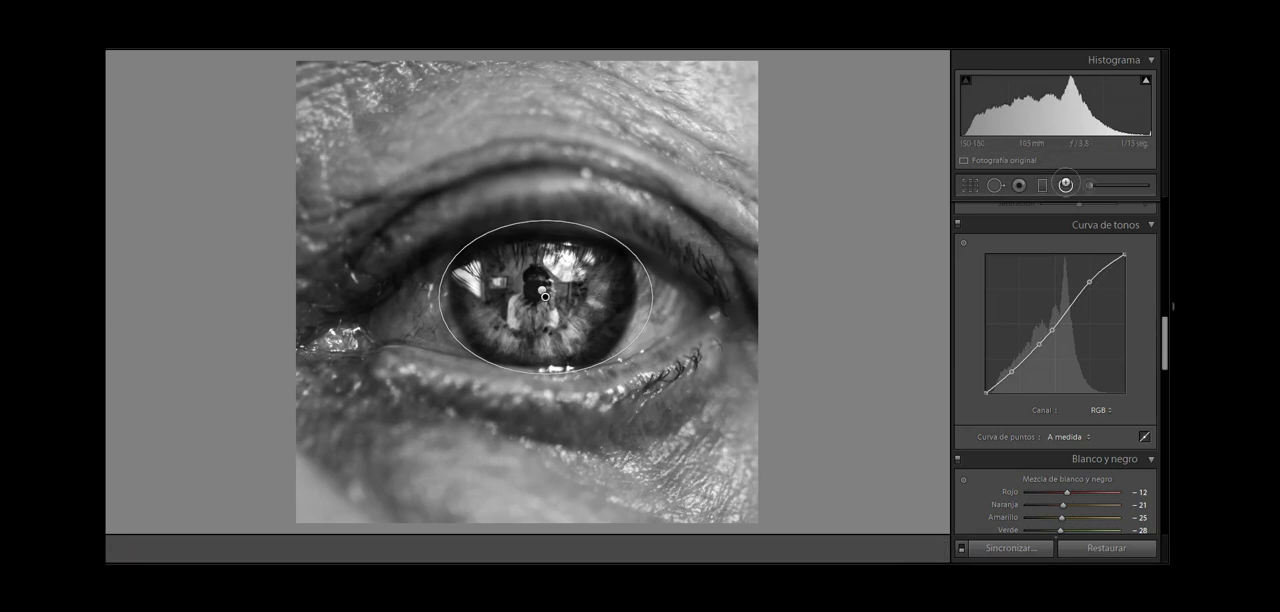